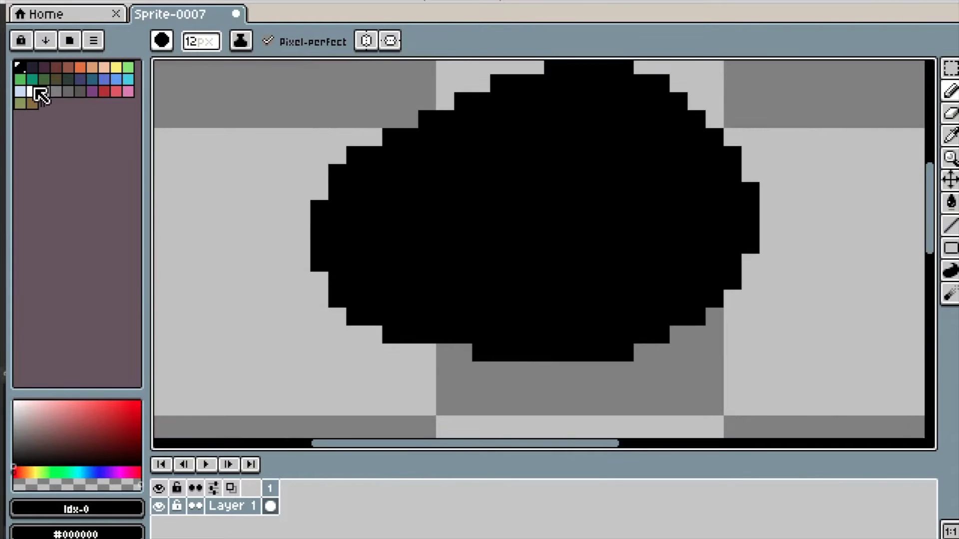
Fill the black head shape with white
click(36, 93)
key(g)
click(462, 217)
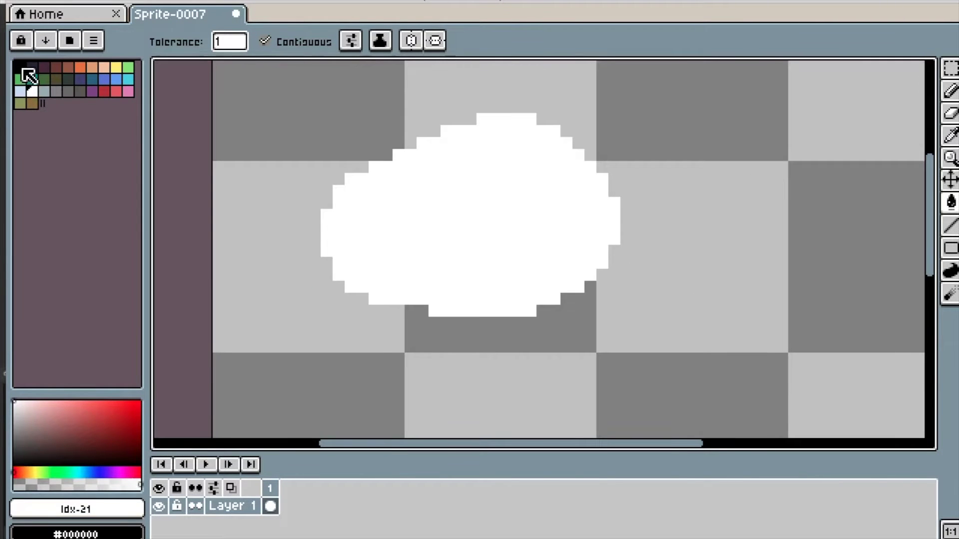
Paint a dark red eye on the upper part of the head with a 4 px pencil brush
click(104, 92)
key(b)
key(minus)
key(minus)
key(minus)
key(minus)
key(minus)
key(minus)
key(minus)
key(minus)
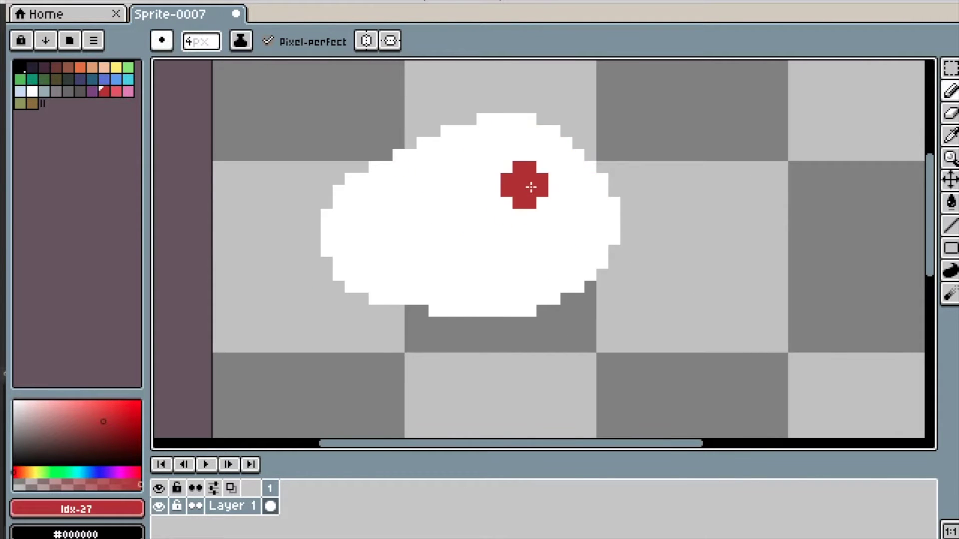
click(531, 186)
Add a single light red highlight pixel to the eye with a 1 px brush, undoing the surplus strokes
click(116, 92)
key(minus)
click(543, 191)
click(518, 168)
scroll(531, 188, up, 5)
key(ctrl+z)
key(ctrl+z)
key(ctrl+z)
key(ctrl+z)
key(ctrl+z)
click(470, 82)
key(ctrl+z)
click(537, 132)
scroll(468, 234, down, 4)
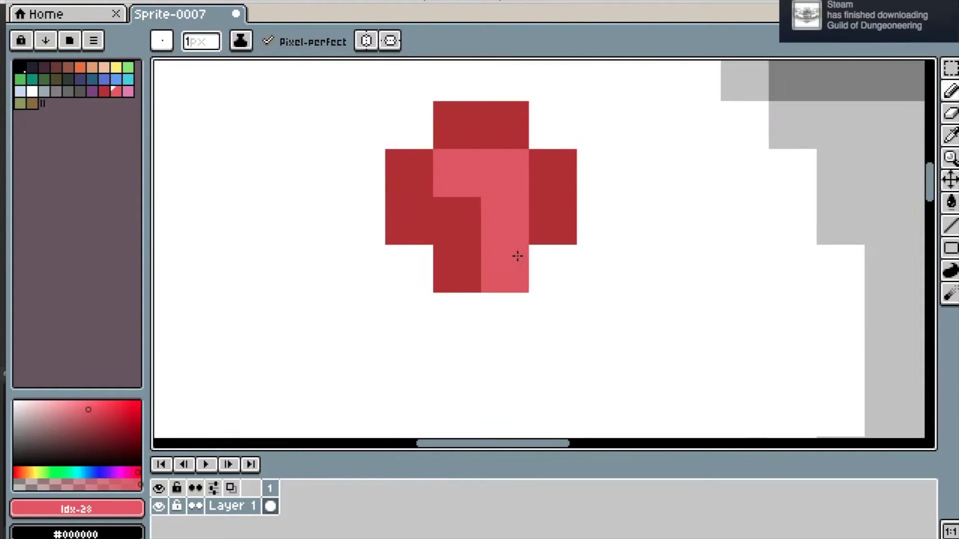
key(ctrl+z)
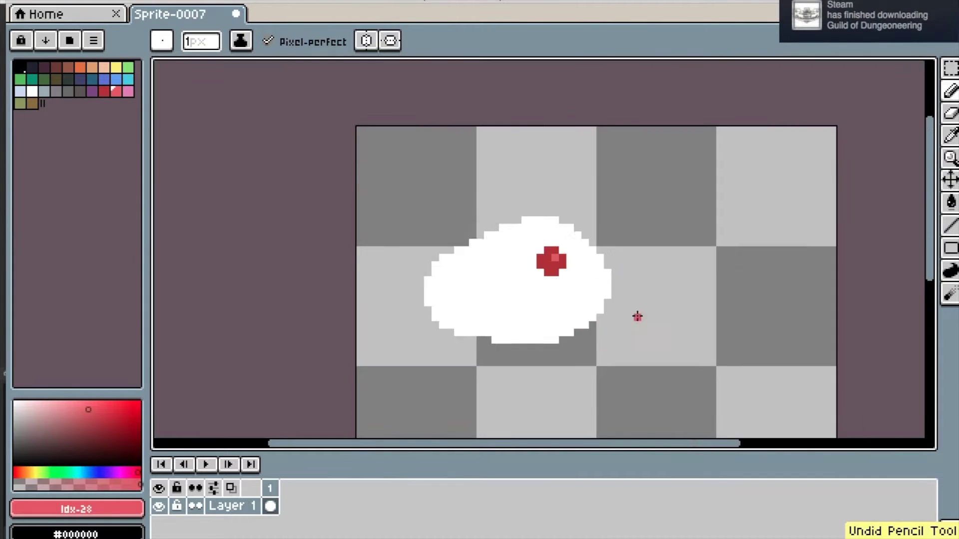
Paint a small light red nose at the tip of the snout with a 2 px brush
scroll(520, 263, up, 2)
click(195, 298)
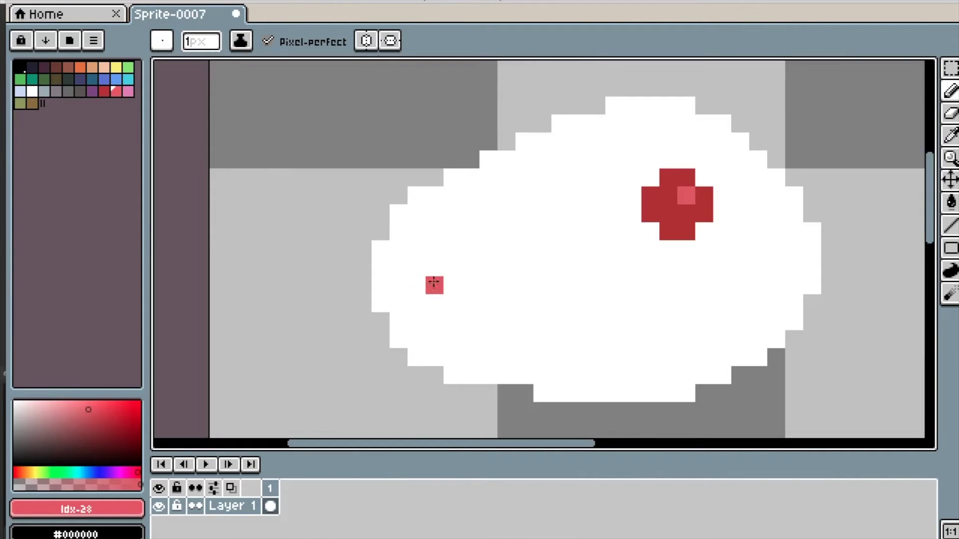
key(plus)
key(plus)
key(plus)
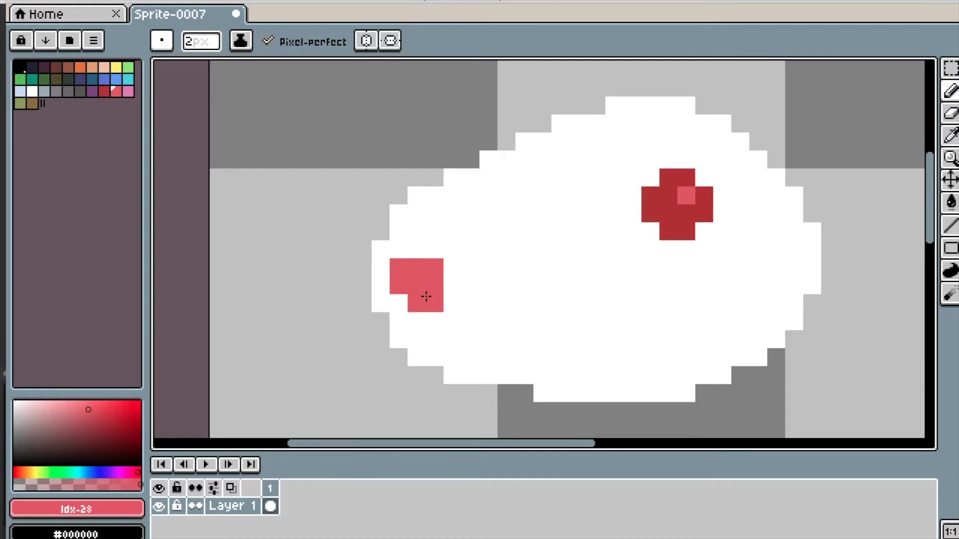
Draw black whiskers on both sides of the nose using 1 px lines
scroll(451, 268, up, 2)
key(i)
click(20, 68)
key(l)
mouse_move(454, 267)
mouse_down()
mouse_move(580, 205)
mouse_move(676, 197)
mouse_up()
drag(460, 313, 741, 332)
mouse_move(455, 345)
mouse_down()
mouse_move(537, 422)
mouse_move(670, 435)
mouse_up()
scroll(557, 280, down, 1)
click(557, 280)
mouse_move(548, 302)
mouse_down()
mouse_move(402, 323)
mouse_move(436, 354)
mouse_up()
drag(459, 394, 499, 375)
scroll(578, 315, down, 7)
scroll(715, 307, up, 5)
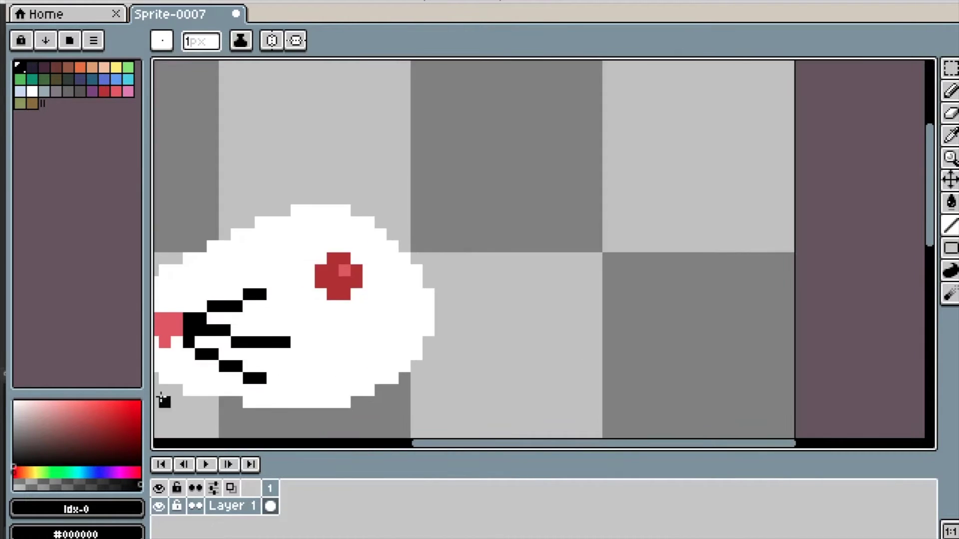
Draw a 1 px grey-blue line along the upper back edge of the head
click(32, 92)
scroll(378, 208, up, 2)
click(43, 92)
drag(335, 209, 376, 212)
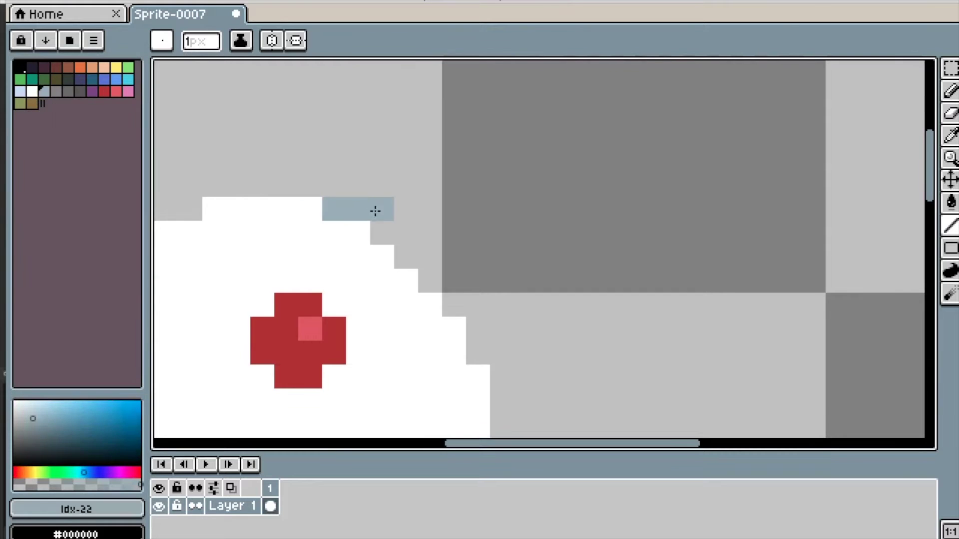
drag(428, 279, 452, 303)
Paint a white ear rising from the back of the head with a 7 px pencil brush
alt+click(334, 239)
key(b)
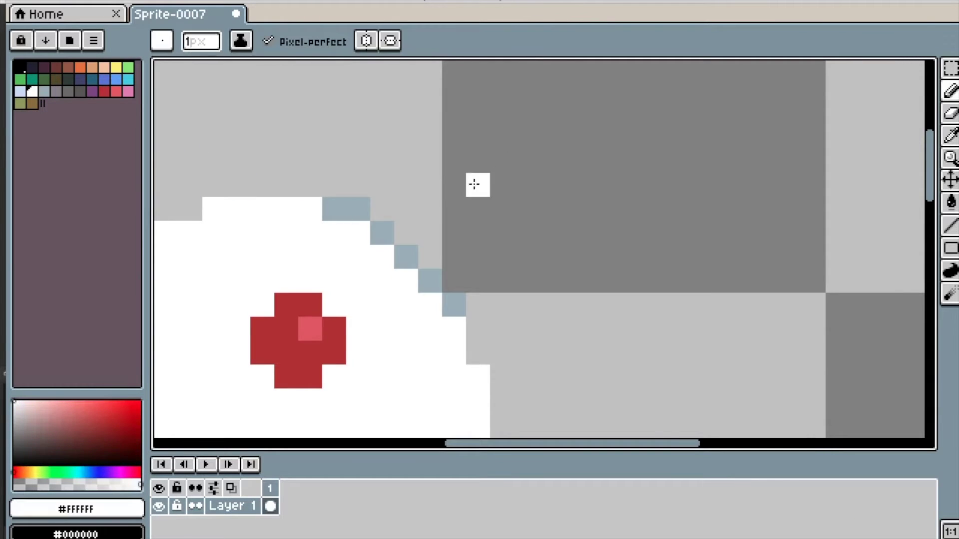
key(plus)
key(plus)
key(plus)
key(plus)
key(plus)
key(plus)
scroll(473, 182, down, 5)
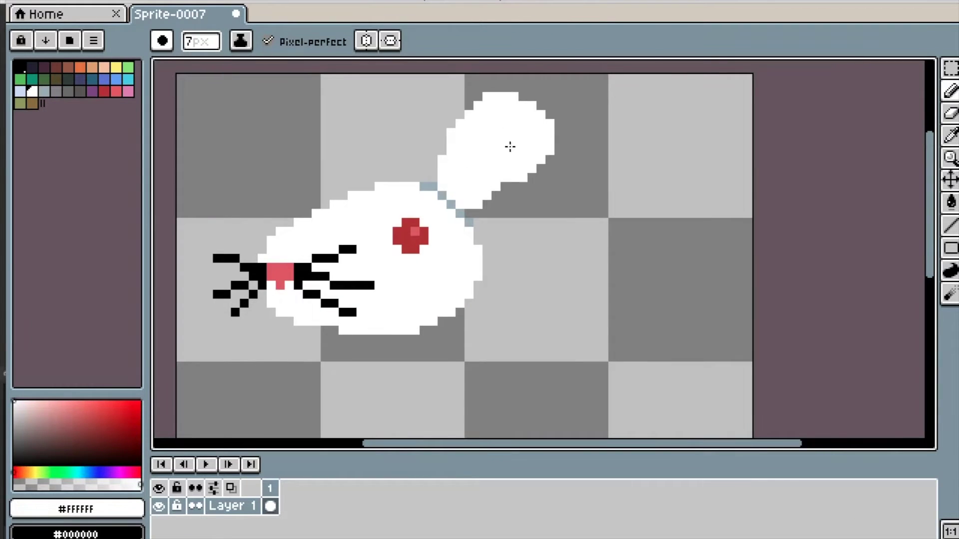
Paint the second white ear nearer the snout, give both ears drooping tips and cover the grey-blue line
scroll(420, 190, down, 3)
scroll(512, 217, up, 4)
drag(512, 217, 673, 330)
mouse_move(376, 252)
mouse_down()
mouse_move(353, 188)
mouse_move(378, 247)
mouse_up()
drag(468, 288, 430, 247)
scroll(449, 279, down, 1)
scroll(477, 315, up, 1)
Shade the undersides of both ears and the lower back edge of the head with 1 px pale blue lines
key(i)
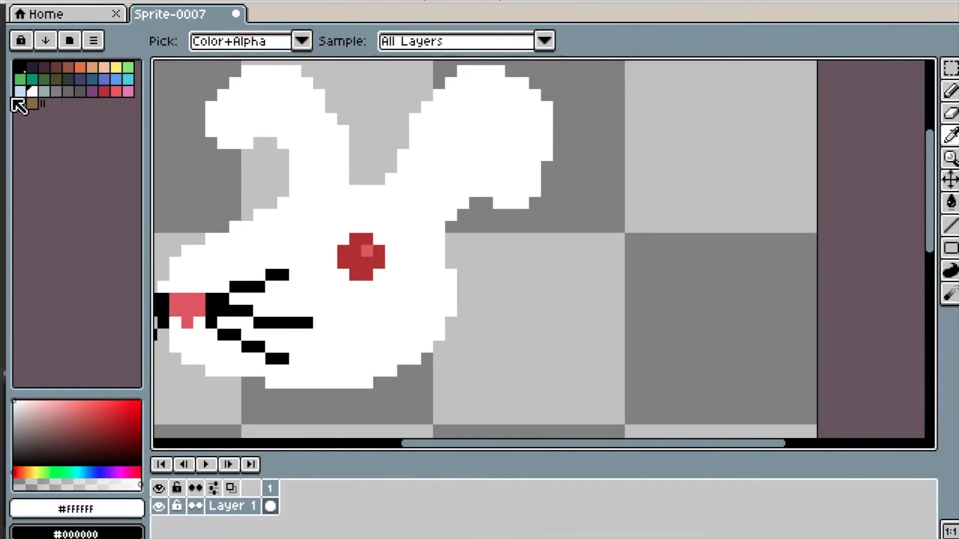
click(20, 92)
scroll(437, 156, up, 2)
key(l)
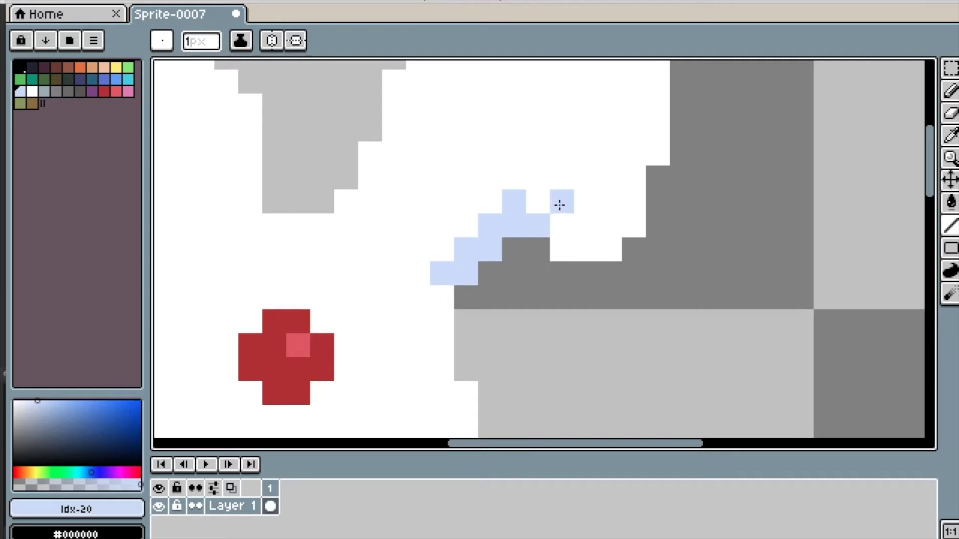
scroll(475, 182, down, 3)
scroll(407, 157, up, 3)
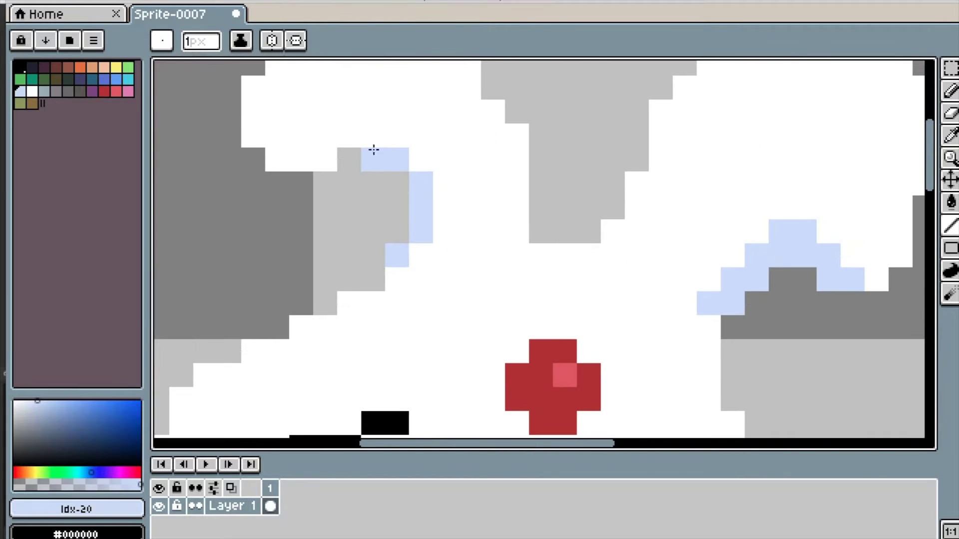
scroll(434, 229, down, 3)
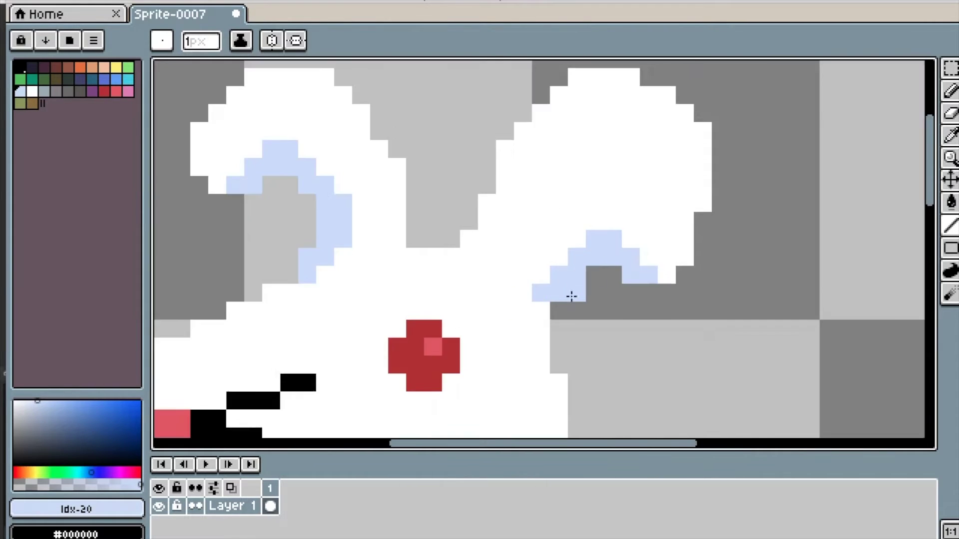
scroll(553, 240, up, 2)
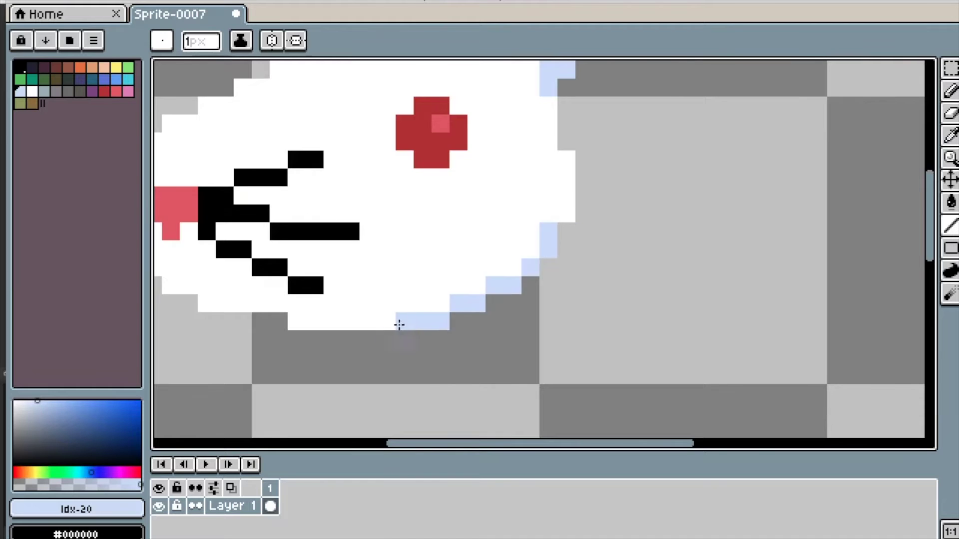
scroll(570, 320, down, 3)
Pick white from the head, add a new layer and move it below Layer 1
key(i)
click(547, 282)
right_click(245, 508)
click(292, 418)
drag(254, 505, 255, 527)
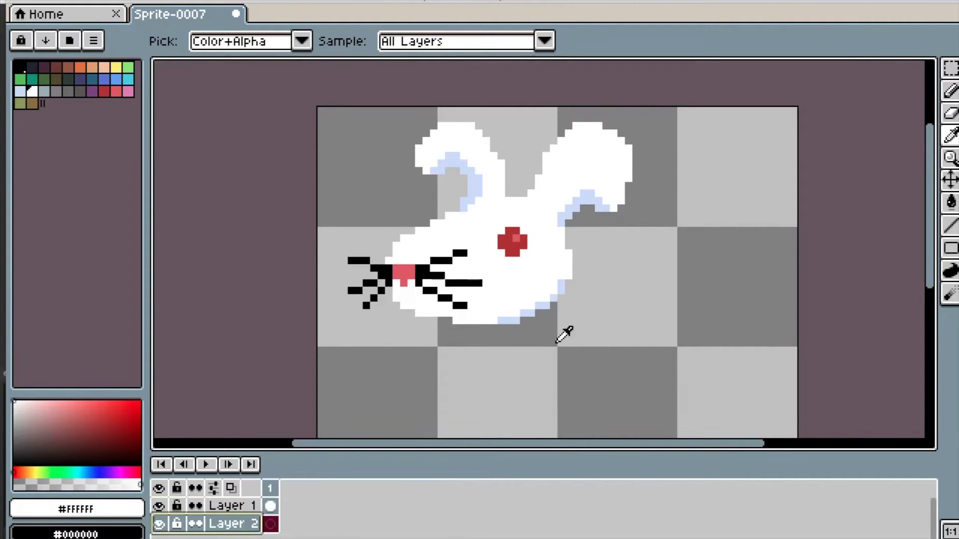
Paint the rabbit's body and tail in white on the lower layer with a 5 px brush
scroll(520, 346, up, 1)
key(b)
drag(607, 397, 558, 356)
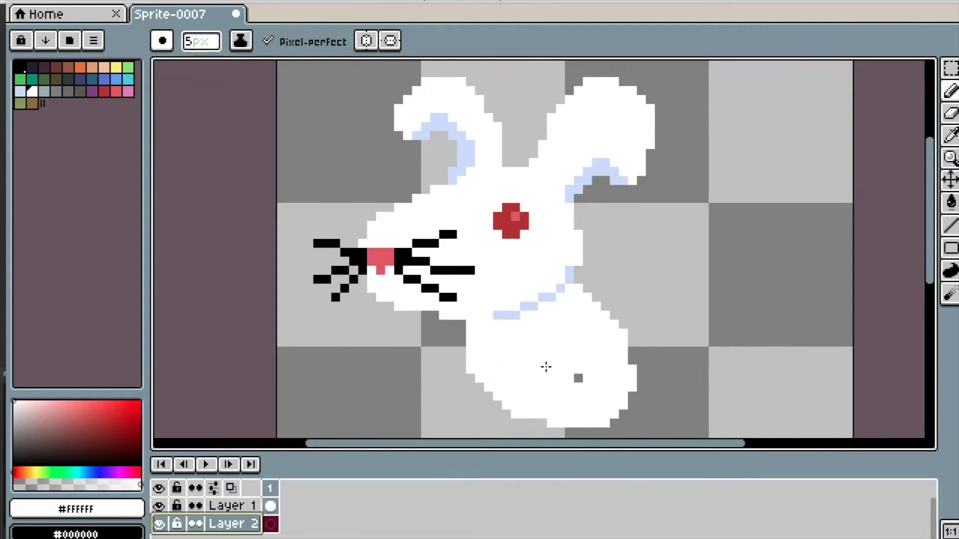
mouse_move(583, 313)
mouse_down()
mouse_move(718, 435)
mouse_move(559, 416)
mouse_move(515, 366)
mouse_move(522, 404)
mouse_up()
scroll(589, 364, down, 5)
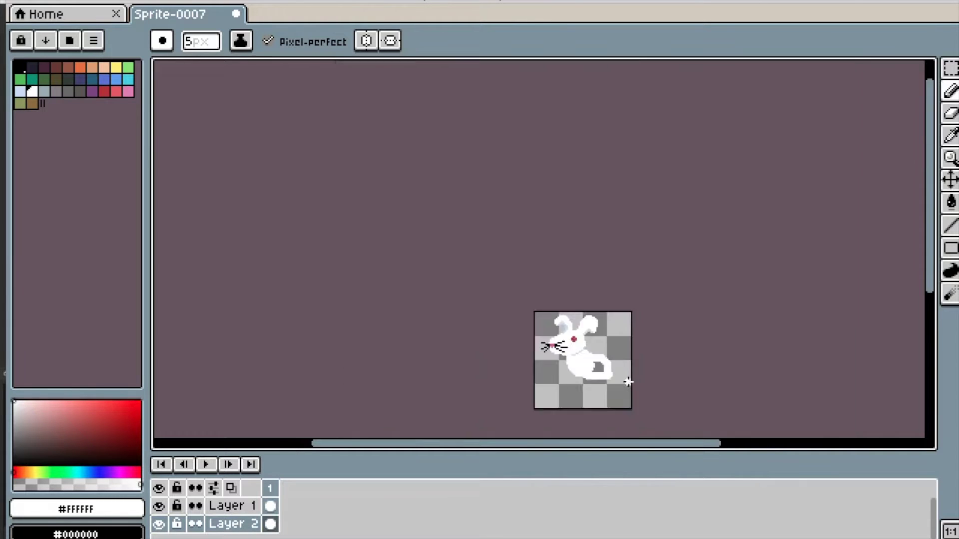
scroll(622, 378, up, 4)
drag(458, 312, 486, 318)
scroll(541, 346, down, 3)
scroll(589, 388, up, 4)
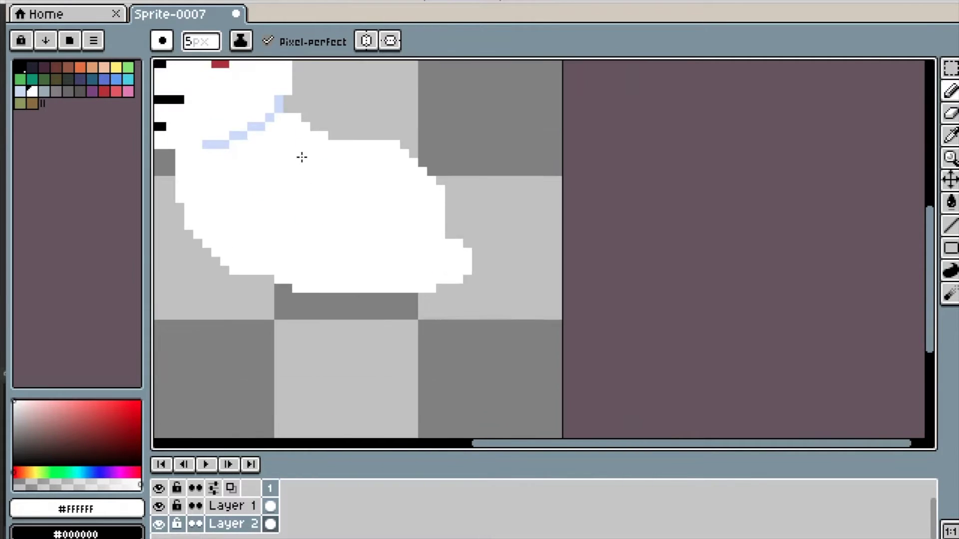
Separate the tail from the body with 1 px lines in the head's pale blue shading colour
key(i)
click(278, 104)
scroll(442, 258, up, 2)
key(l)
drag(436, 229, 426, 234)
scroll(413, 302, down, 3)
scroll(459, 339, up, 3)
click(459, 338)
Outline the hind leg, front leg and front paw with pale blue lines, undoing the misplaced paw line
scroll(459, 345, down, 2)
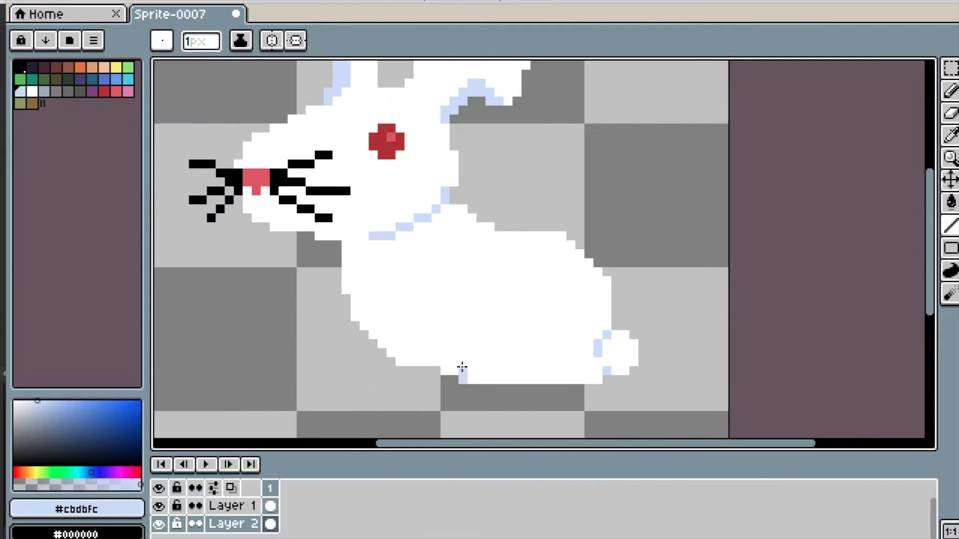
click(407, 338)
scroll(420, 346, up, 1)
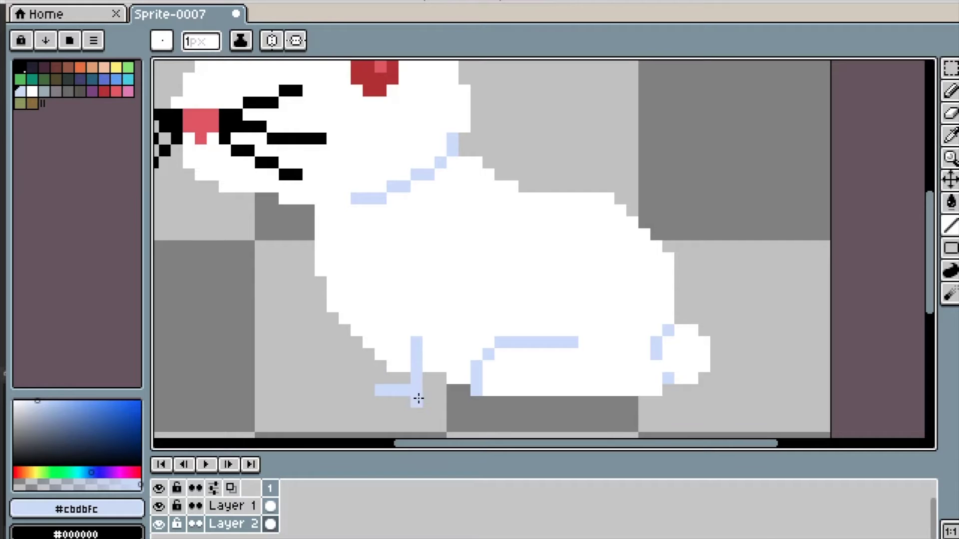
scroll(419, 398, up, 1)
key(ctrl+z)
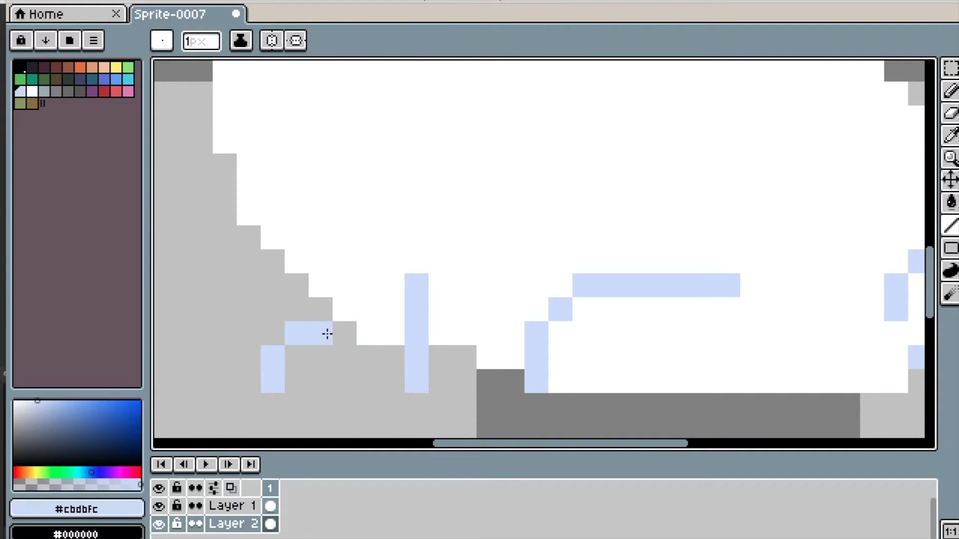
Fill the inside of the front paw with white
alt+click(479, 348)
drag(296, 381, 393, 381)
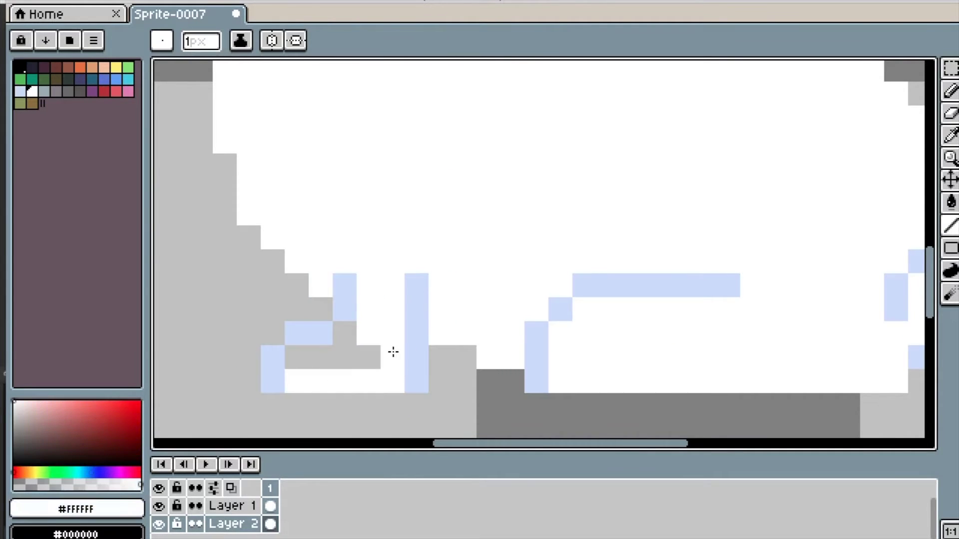
key(g)
click(369, 353)
Try to recolour the rear ear's shading on Layer 1 with a muted pink of hue 334, saturation 44, value 55
scroll(367, 347, down, 4)
scroll(420, 279, up, 3)
scroll(487, 299, down, 2)
scroll(505, 154, up, 3)
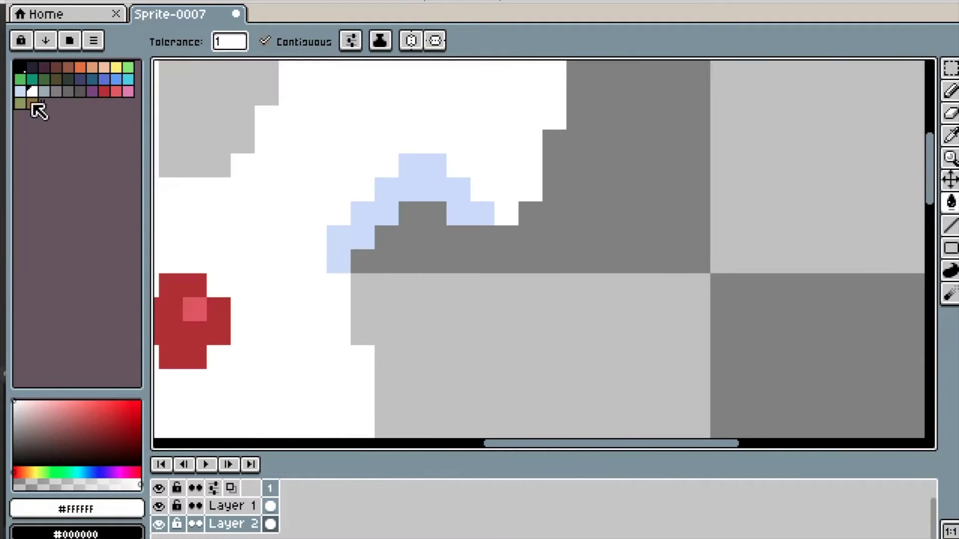
click(116, 91)
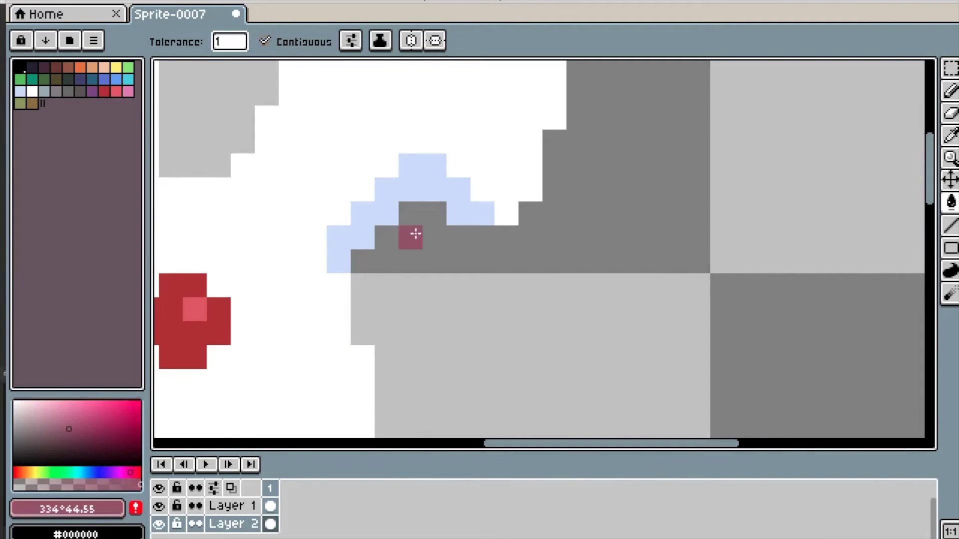
click(232, 506)
click(428, 198)
key(ctrl+z)
key(l)
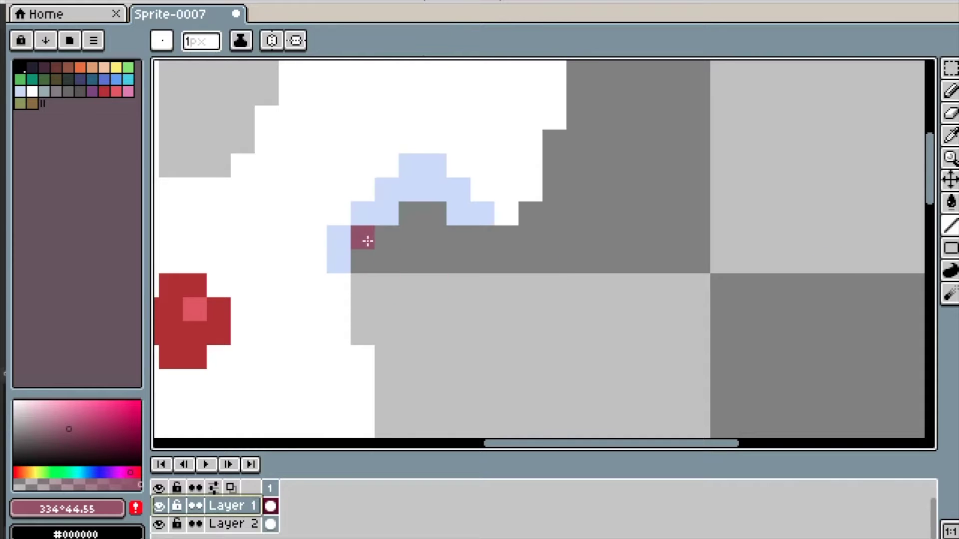
scroll(472, 232, down, 4)
scroll(458, 315, up, 3)
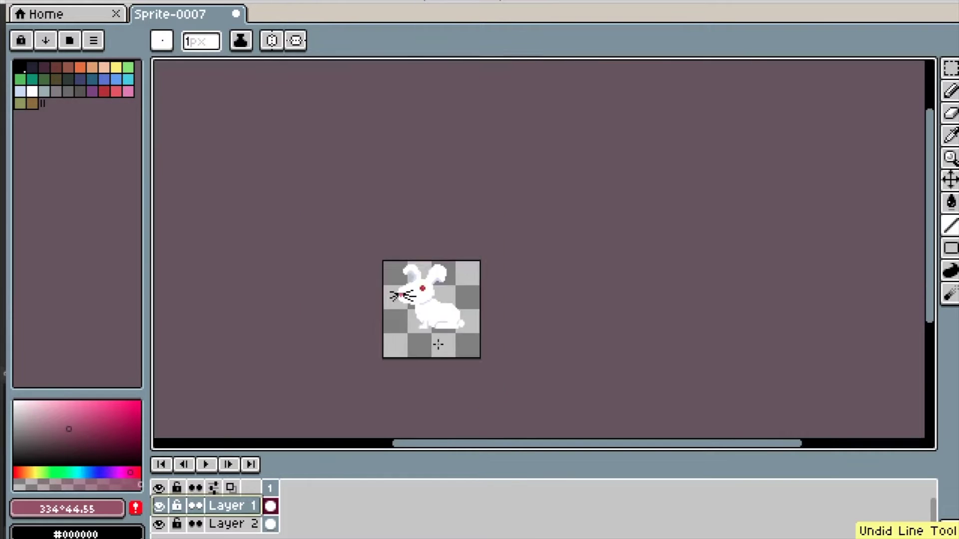
key(m)
drag(235, 132, 234, 134)
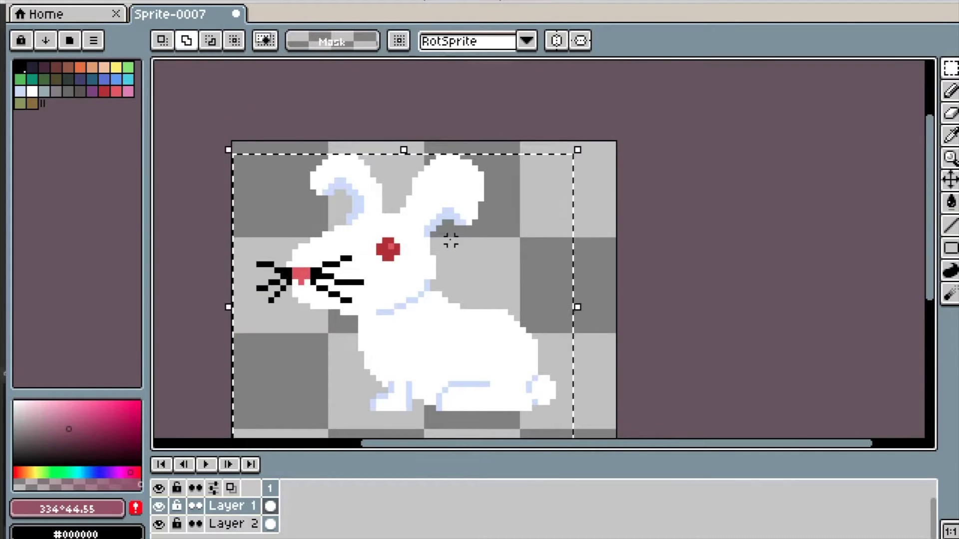
key(shift+o)
click(888, 200)
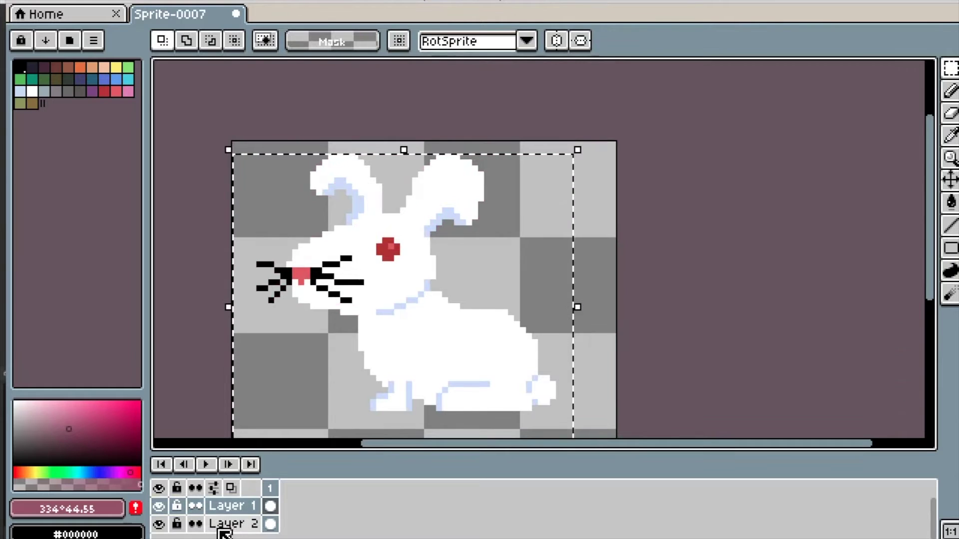
Merge the head and body layers into a single layer
right_click(239, 524)
click(525, 492)
right_click(238, 525)
click(274, 520)
drag(577, 420, 234, 150)
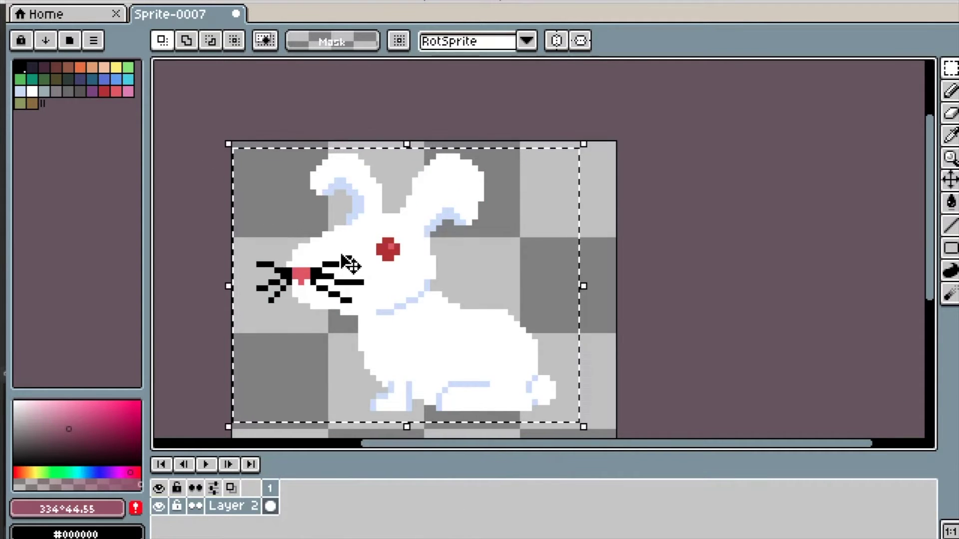
key(shift+o)
click(697, 260)
click(696, 281)
click(697, 261)
click(765, 203)
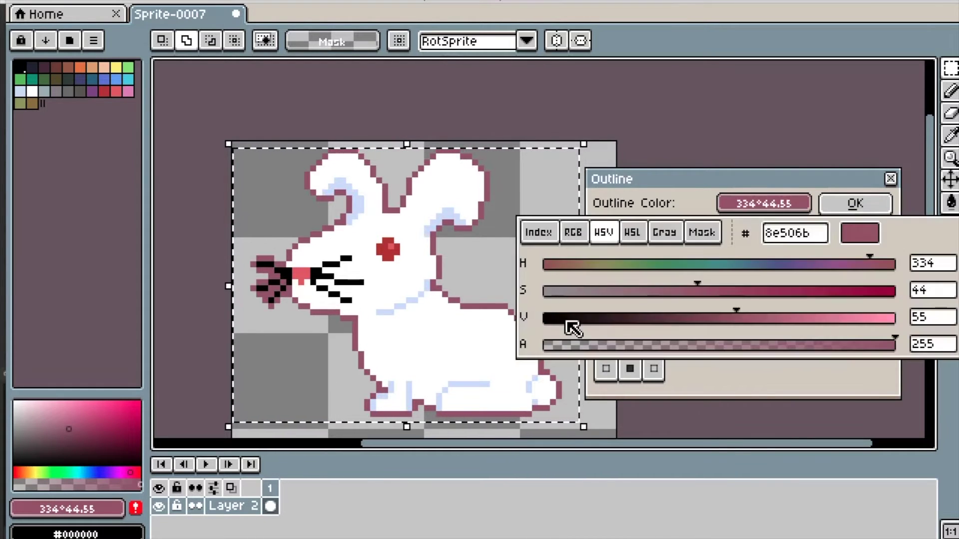
click(561, 321)
click(630, 368)
click(654, 343)
click(630, 319)
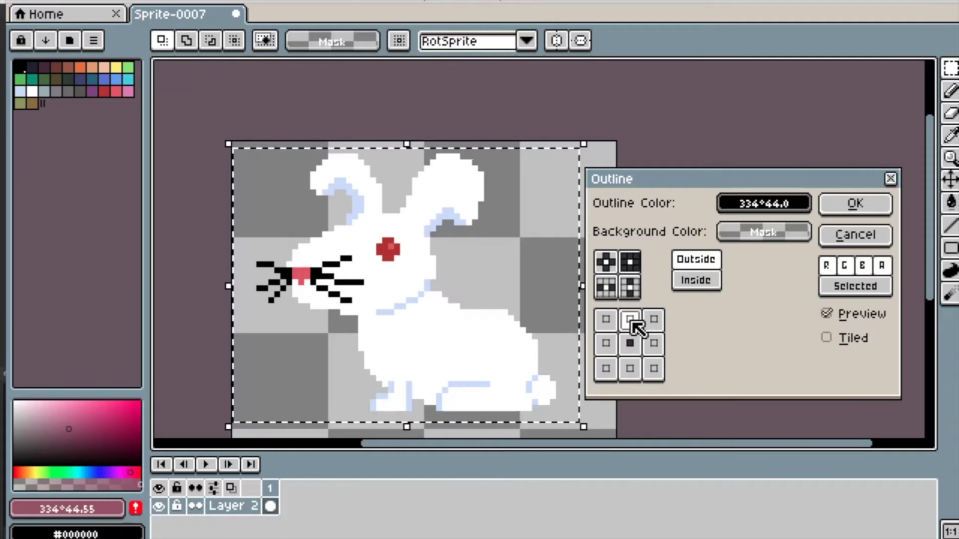
click(891, 179)
Add a second animation frame containing a copy of the rabbit
scroll(643, 263, down, 1)
right_click(270, 506)
right_click(270, 488)
click(332, 457)
scroll(471, 325, up, 3)
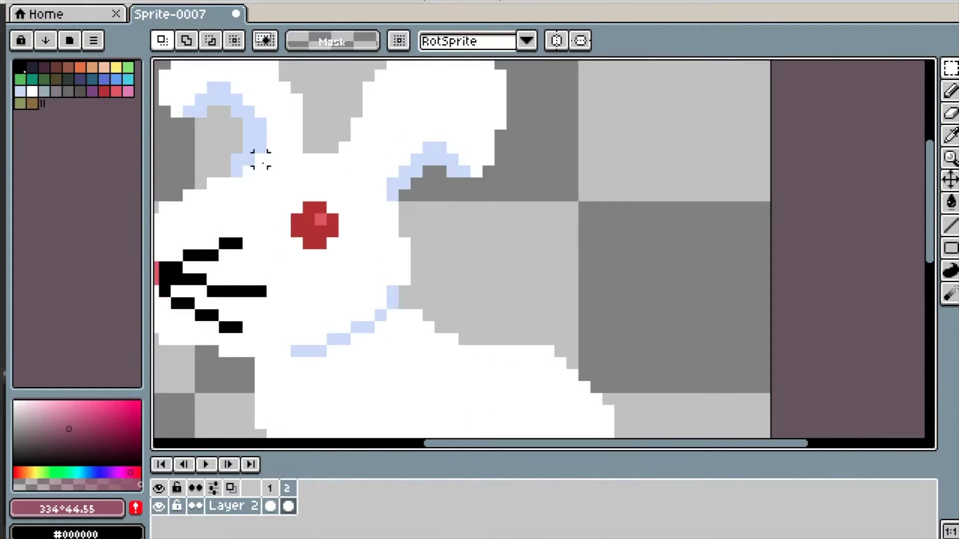
In frame 2, shift the rabbit's head below the ears down by one pixel
scroll(289, 176, left, 3)
drag(169, 176, 531, 357)
key(Down)
drag(345, 284, 540, 289)
click(33, 104)
key(ctrl+d)
Raise the tips of the whiskers in front of the nose by one pixel in frame 2
drag(389, 289, 380, 281)
drag(375, 282, 374, 271)
drag(353, 313, 380, 339)
drag(373, 324, 389, 350)
click(365, 361)
mouse_move(388, 354)
mouse_down()
mouse_move(389, 343)
mouse_move(392, 362)
mouse_move(390, 348)
mouse_up()
key(ctrl+z)
click(347, 364)
Raise the tips of the whiskers lying across the cheek by one pixel in frame 2
scroll(345, 364, down, 4)
scroll(395, 347, up, 5)
mouse_move(500, 385)
mouse_down()
mouse_move(467, 394)
mouse_move(483, 378)
mouse_up()
drag(531, 337, 506, 320)
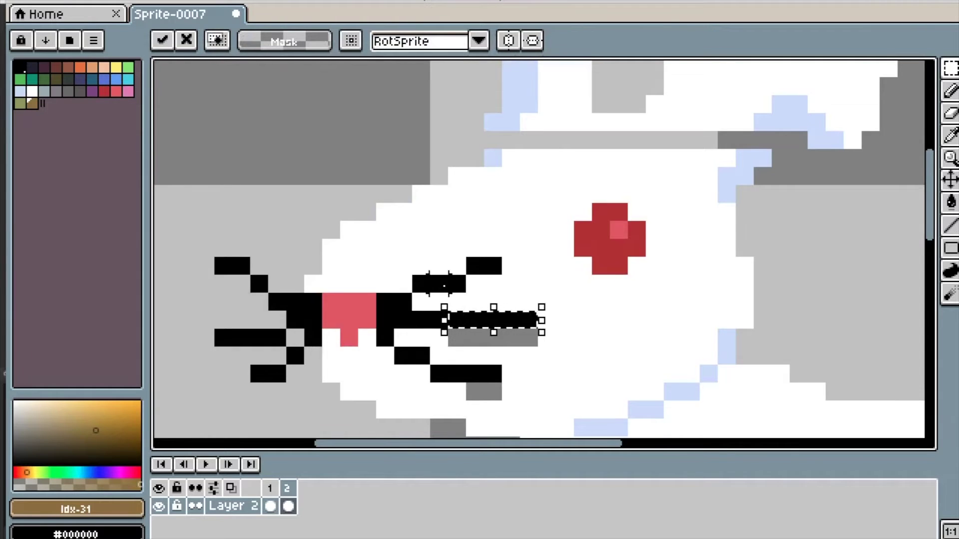
drag(457, 266, 493, 283)
drag(477, 291, 476, 274)
scroll(233, 303, down, 4)
scroll(341, 309, up, 3)
Fill the transparent gaps left beside the three cheek whiskers with white sampled from the head
key(i)
click(385, 311)
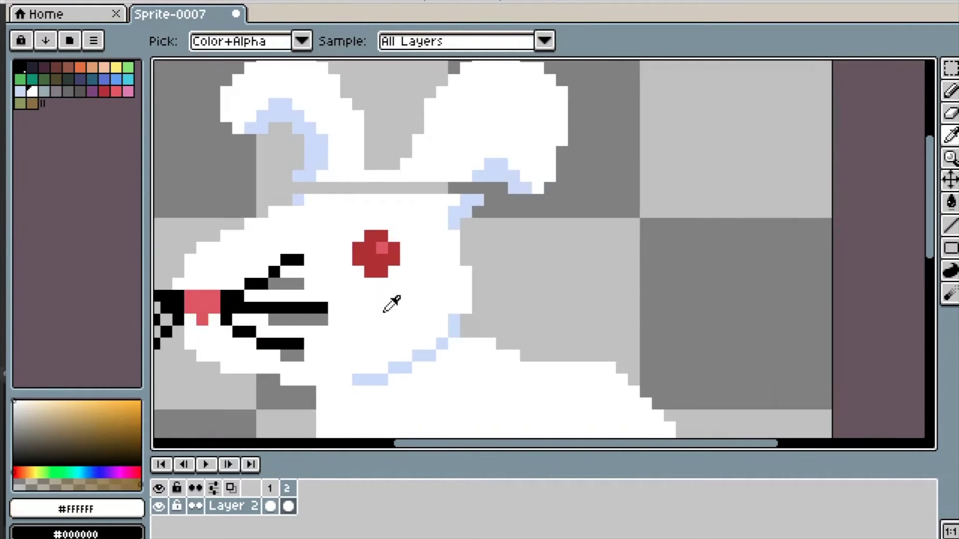
key(g)
click(293, 285)
click(299, 320)
click(295, 356)
Bridge the gap between the ears and head with the sampled pale blue #cbdbfc, joining the ear shading
scroll(297, 372, down, 3)
scroll(532, 279, up, 4)
key(i)
click(524, 293)
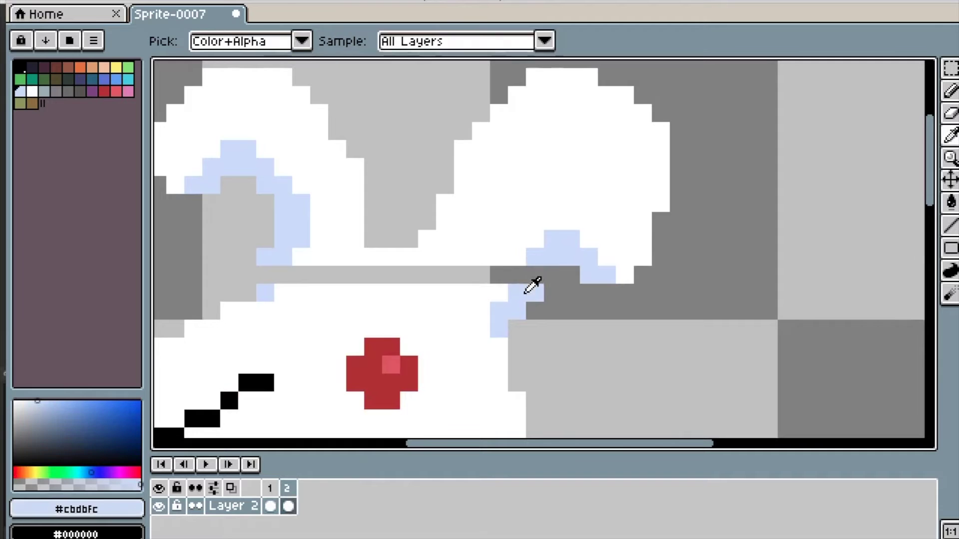
key(l)
drag(535, 275, 518, 274)
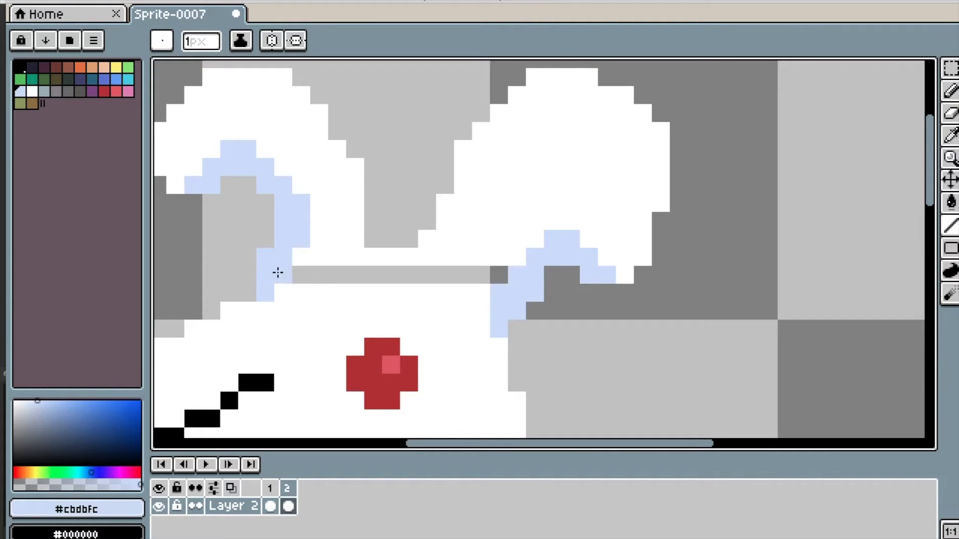
Fill the remaining transparent strip between the ears and the head with white
key(i)
click(332, 289)
key(g)
click(325, 275)
scroll(325, 275, down, 4)
scroll(400, 300, up, 5)
Move sections of the rear ear's curled part up pixel by pixel in frame 2
key(i)
scroll(491, 355, down, 3)
scroll(491, 355, down, 3)
drag(491, 355, 461, 312)
scroll(417, 279, up, 4)
scroll(417, 279, down, 3)
scroll(528, 190, up, 1)
key(m)
drag(542, 169, 597, 277)
key(Up)
click(516, 151)
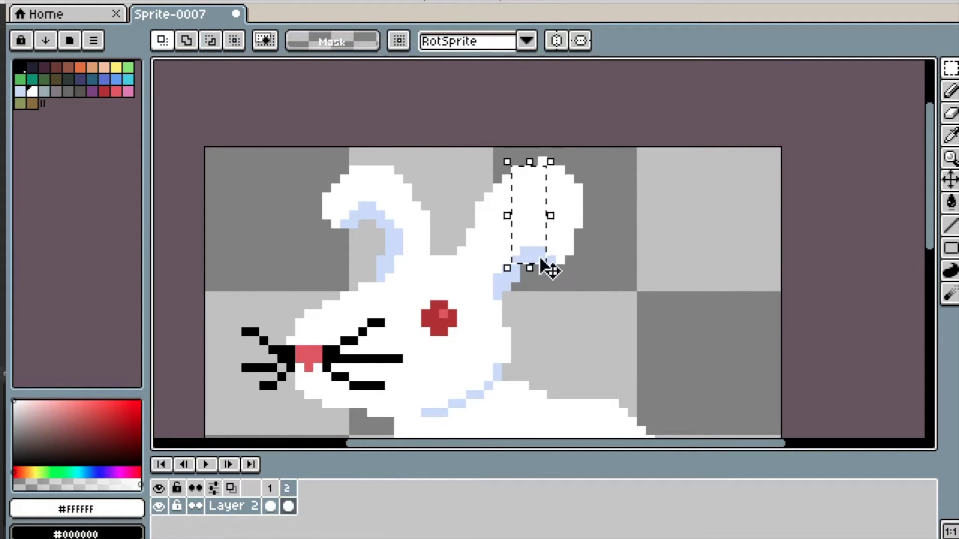
key(Up)
click(595, 285)
Add a pixel of the sampled pale blue #cbdbfc to the rear ear's shading
scroll(595, 284, up, 4)
key(i)
click(320, 232)
key(l)
click(323, 190)
scroll(418, 346, down, 3)
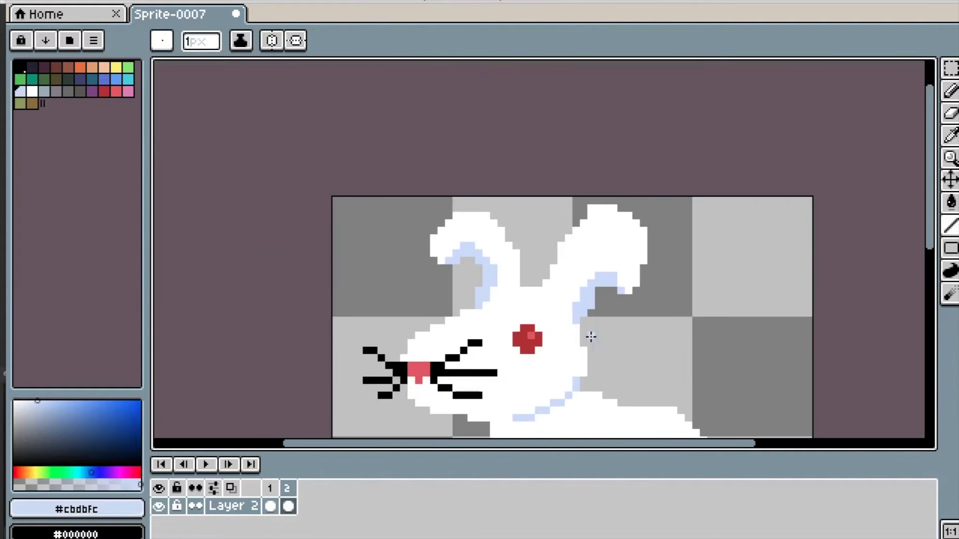
Try to paint white over the lower end of the rear ear's shading, and compare both frames
scroll(582, 327, up, 2)
alt+click(477, 319)
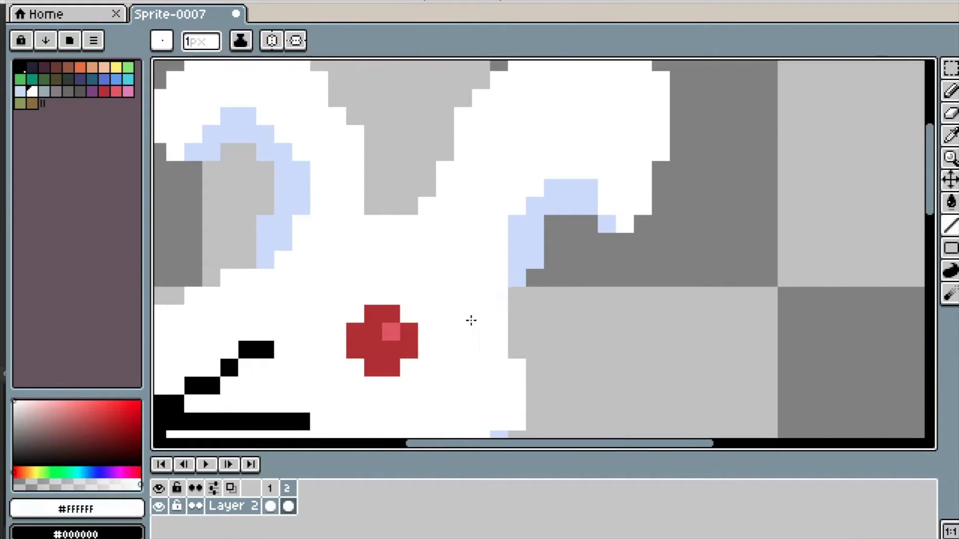
scroll(498, 289, down, 2)
scroll(463, 297, down, 4)
scroll(472, 303, up, 3)
key(ctrl+z)
key(Left)
key(Right)
Redraw the lower end of the rear ear's shading with two pale blue pixels where it meets the head
scroll(415, 305, up, 4)
key(alt)
alt+click(442, 265)
drag(422, 265, 422, 279)
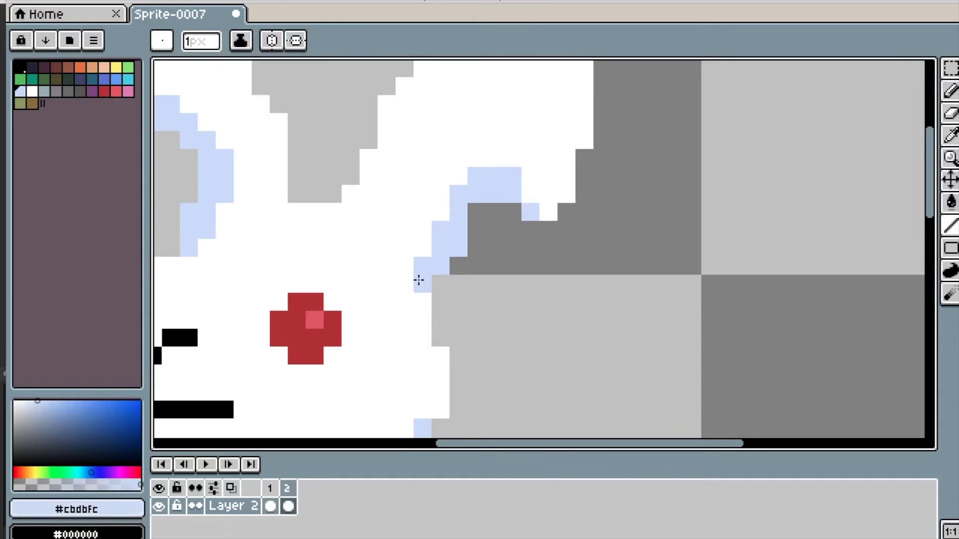
scroll(510, 285, down, 3)
scroll(556, 235, up, 3)
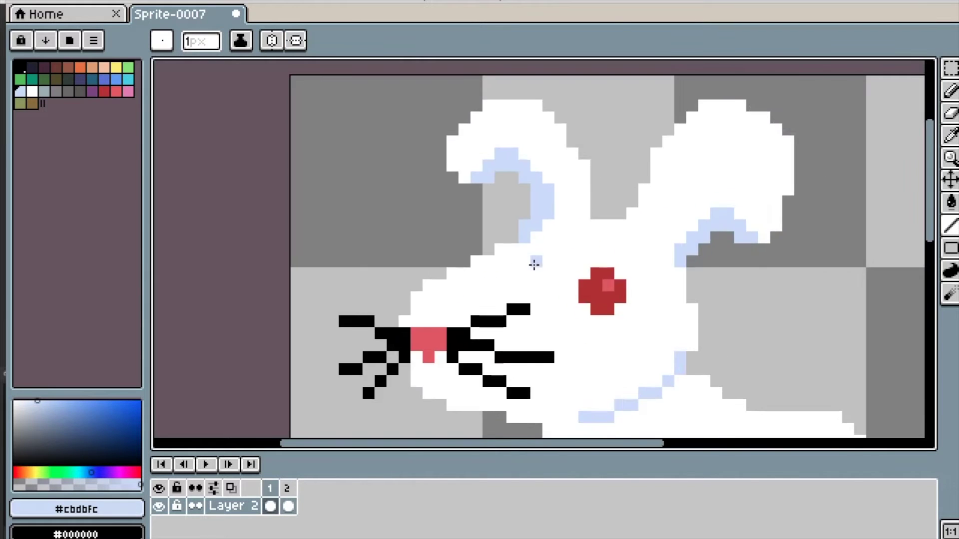
Shift the crest of the front ear up by one pixel in frame 2
key(m)
drag(473, 145, 474, 134)
click(212, 225)
scroll(509, 265, down, 3)
scroll(514, 220, up, 5)
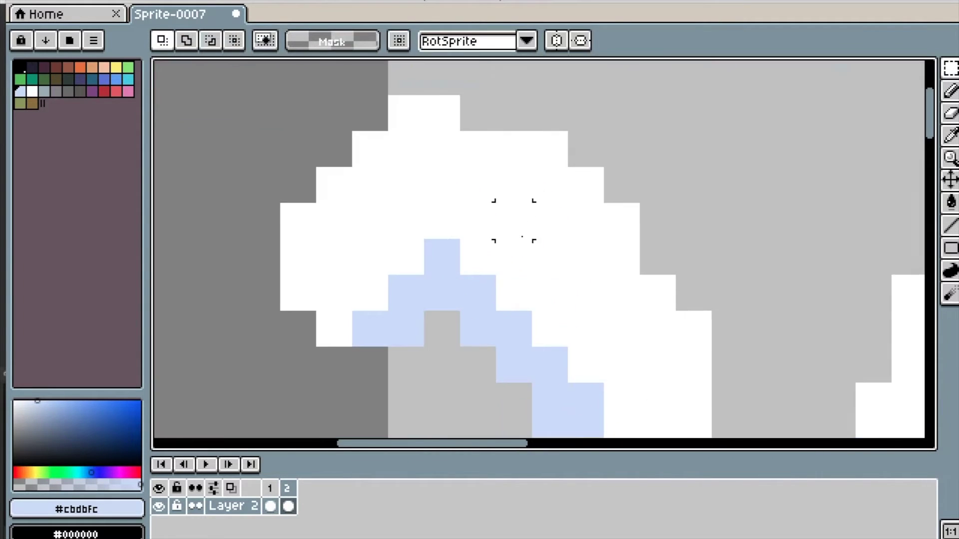
Paint the protruding peak pixel of the front ear's shading white in frame 2, and compare it with frame 1
key(e)
alt+click(419, 253)
key(l)
click(428, 256)
scroll(439, 262, down, 5)
key(Left)
key(Right)
scroll(482, 259, down, 2)
scroll(428, 303, up, 1)
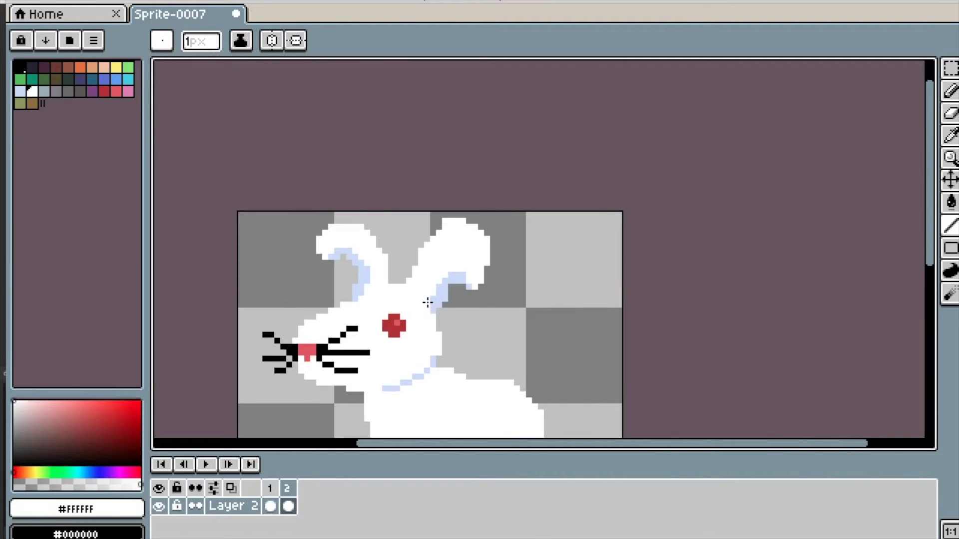
Try to add a third animation frame copied from frame 1
scroll(664, 315, down, 1)
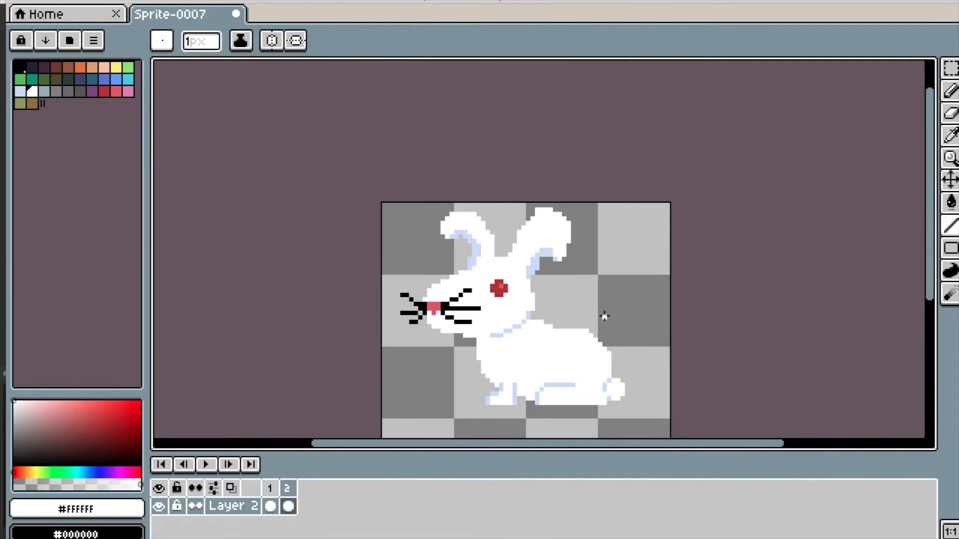
scroll(565, 301, up, 1)
right_click(288, 488)
click(330, 461)
scroll(527, 227, up, 1)
right_click(305, 488)
click(327, 510)
right_click(271, 488)
click(296, 461)
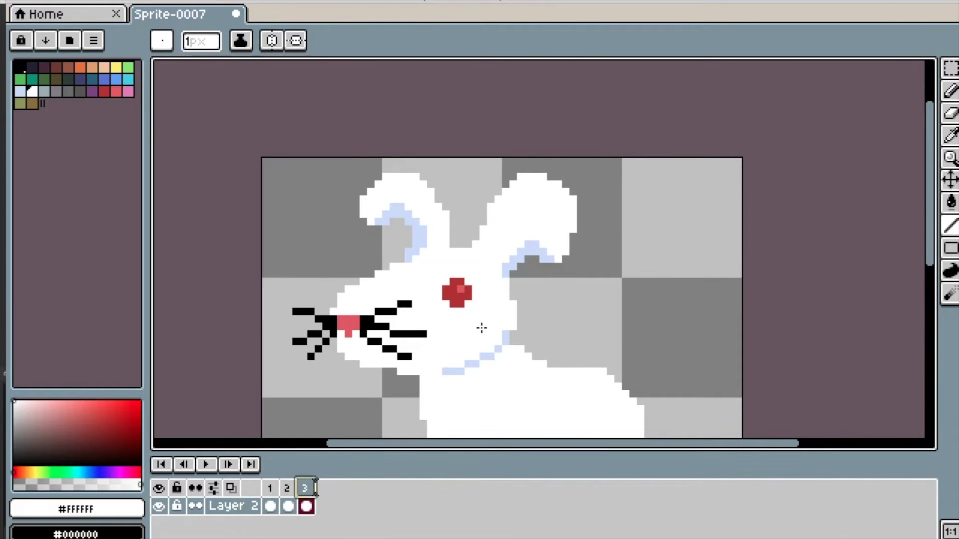
Make the third animation frame a copy of frame 2 instead
key(m)
scroll(525, 354, down, 2)
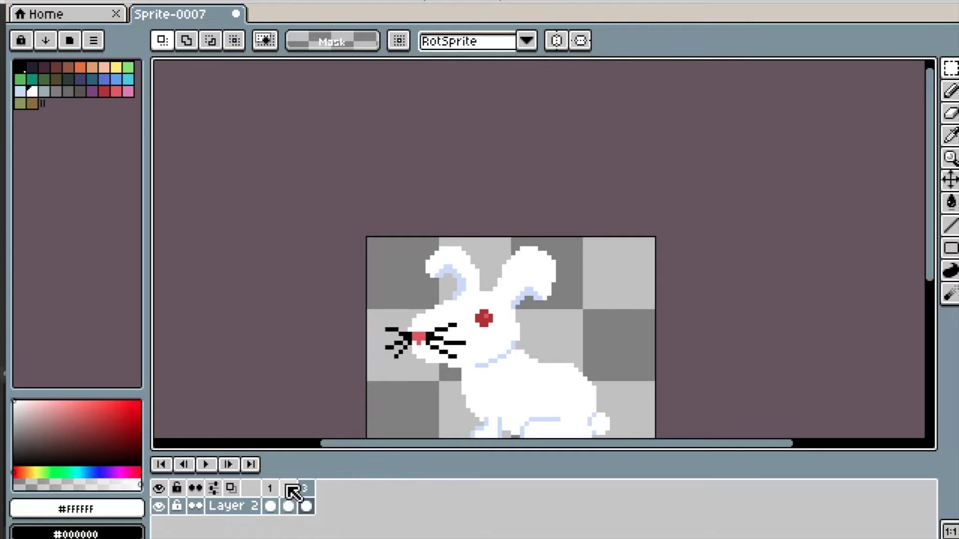
right_click(314, 489)
click(329, 461)
Shift the curled part of the rear ear downward in frame 3
scroll(537, 201, up, 2)
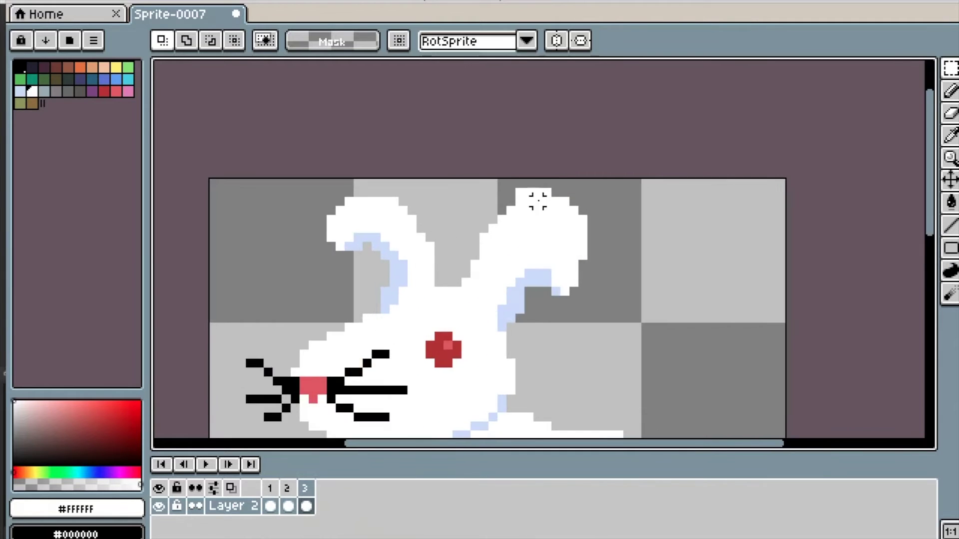
key(Down)
key(Down)
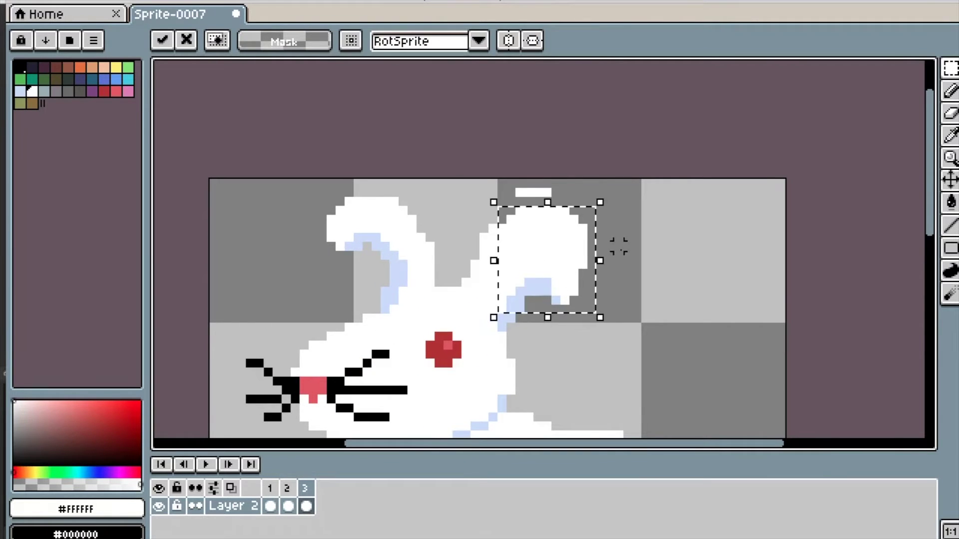
click(619, 246)
drag(512, 309, 601, 211)
key(Down)
click(448, 280)
Shift the curled tip of the front ear downward in frame 3
scroll(429, 272, up, 2)
drag(374, 190, 530, 211)
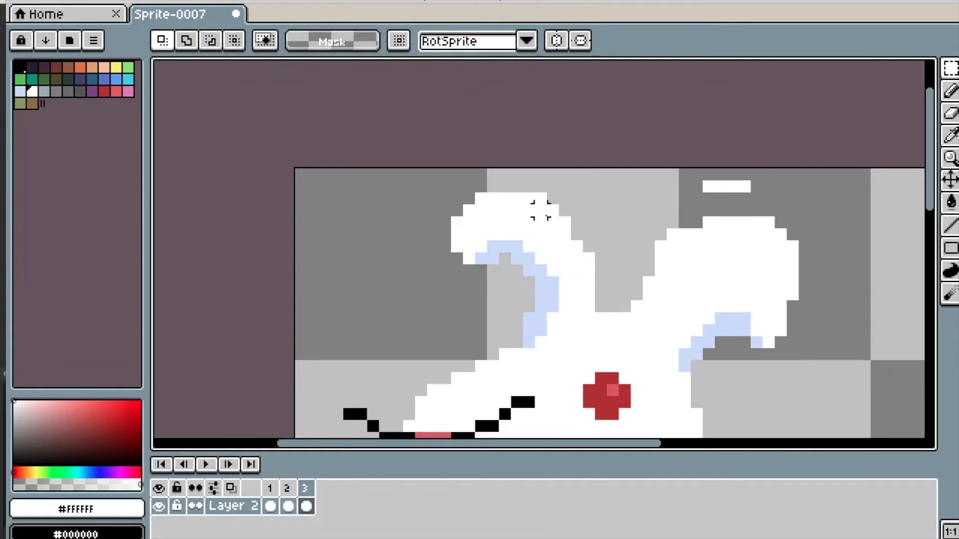
drag(457, 271, 457, 271)
drag(445, 199, 553, 283)
key(Down)
click(468, 204)
key(Down)
click(277, 270)
Erase the stray corner pixels of the front ear and the leftover white strip above the rear ear
key(e)
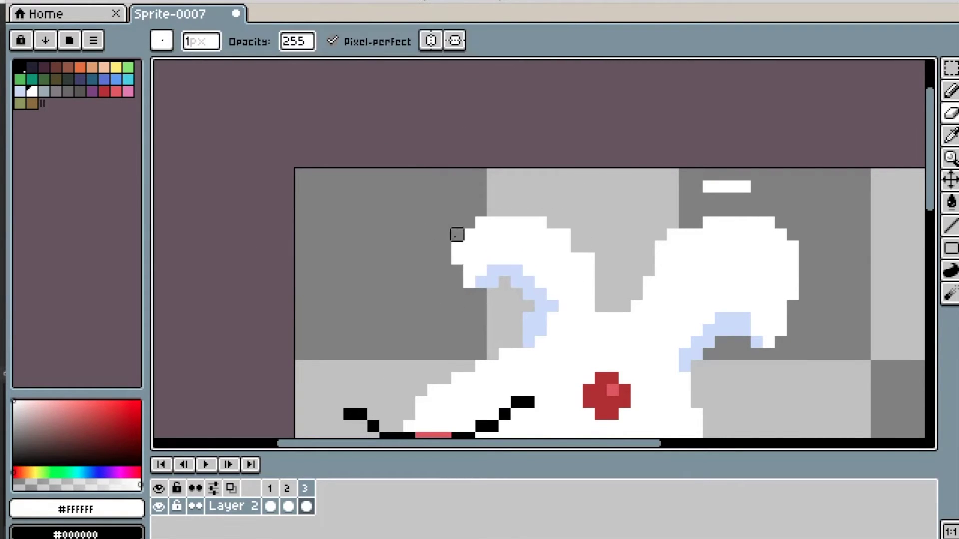
click(457, 235)
click(469, 283)
scroll(499, 239, down, 2)
scroll(687, 305, up, 2)
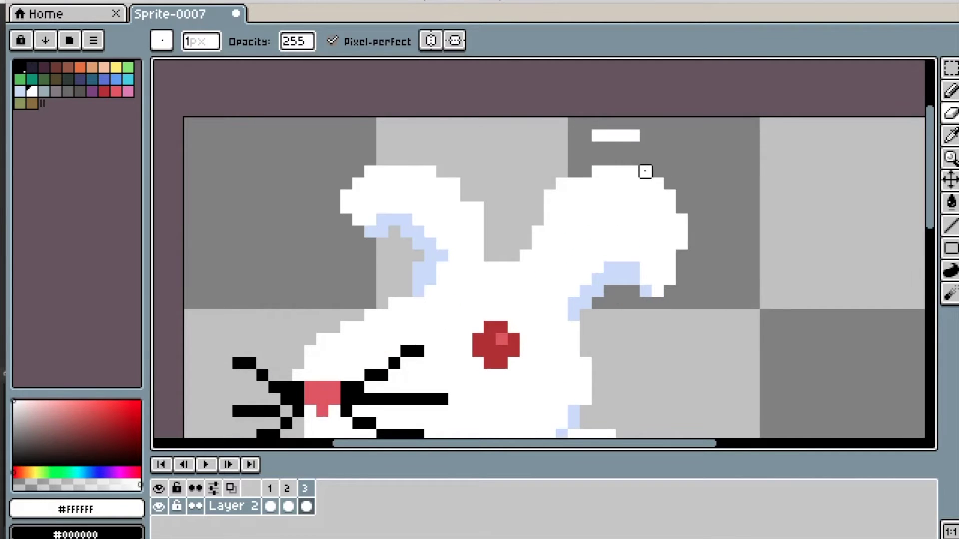
scroll(550, 196, down, 1)
scroll(586, 198, up, 1)
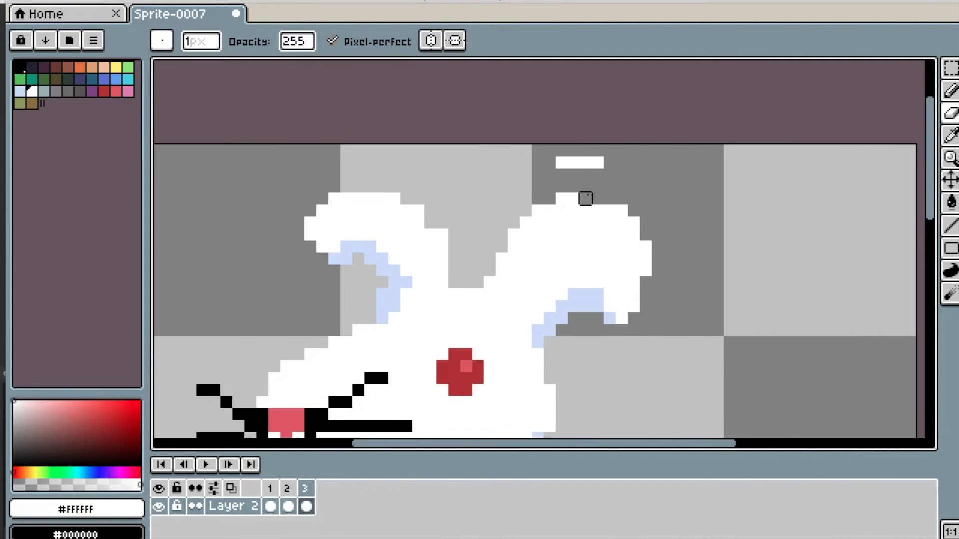
Play the three-frame animation to check the ear movement
key(Return)
scroll(642, 248, down, 3)
scroll(642, 248, up, 1)
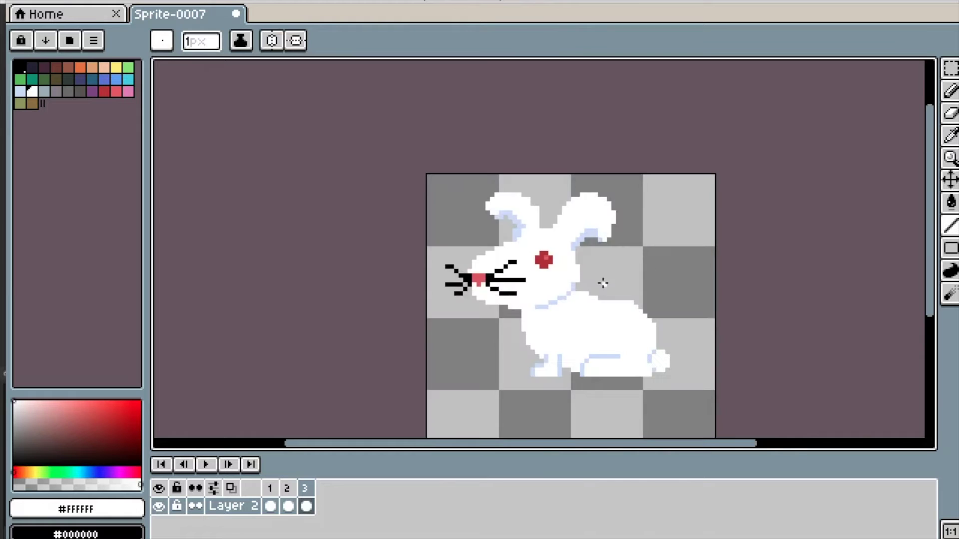
key(Return)
Lower the whisker tips on both sides of the nose by one pixel in frame 3
scroll(521, 275, up, 4)
key(m)
key(Up)
drag(478, 249, 527, 301)
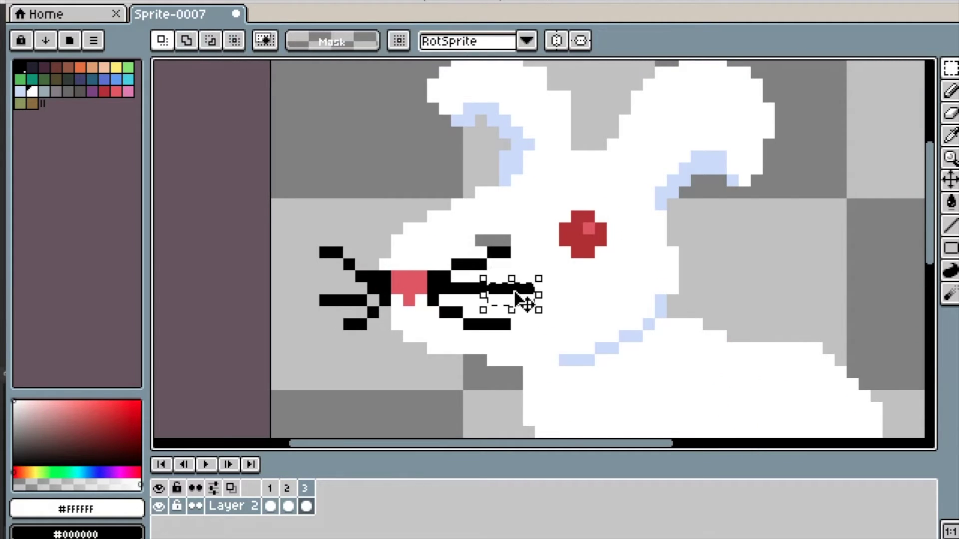
key(Down)
click(462, 336)
key(ctrl+v)
drag(496, 337, 341, 259)
key(Return)
Play the animation again to check the whisker movement
key(Right)
key(Return)
scroll(732, 272, down, 2)
drag(733, 272, 542, 235)
key(Return)
Fill the transparent gaps beside the three cheek whiskers in frame 3 with white
click(306, 506)
scroll(351, 243, up, 1)
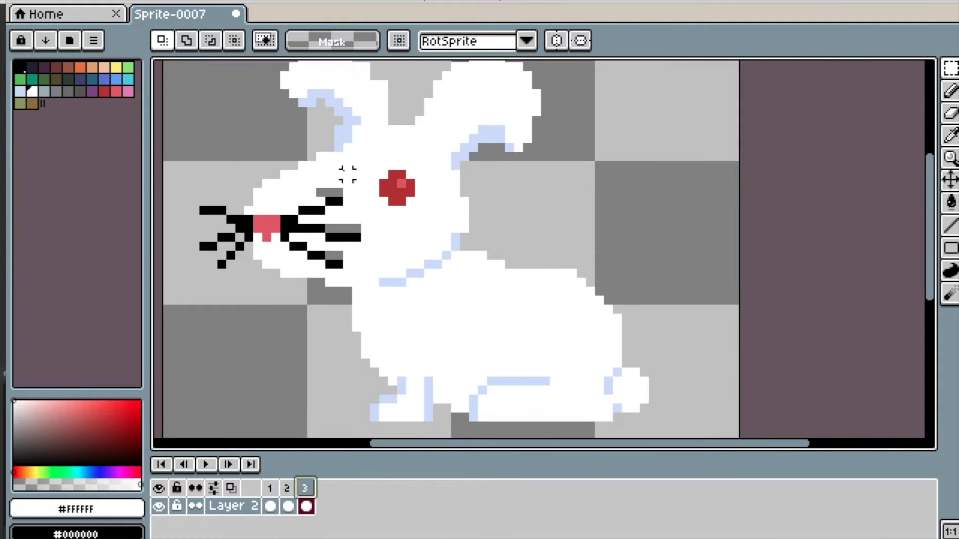
key(g)
click(334, 193)
click(352, 230)
click(333, 255)
scroll(345, 260, down, 1)
scroll(372, 202, up, 1)
Compare frame 2 with frame 3 and play back the full animation
click(288, 506)
click(306, 506)
key(Return)
drag(353, 267, 349, 338)
scroll(407, 265, down, 1)
key(Return)
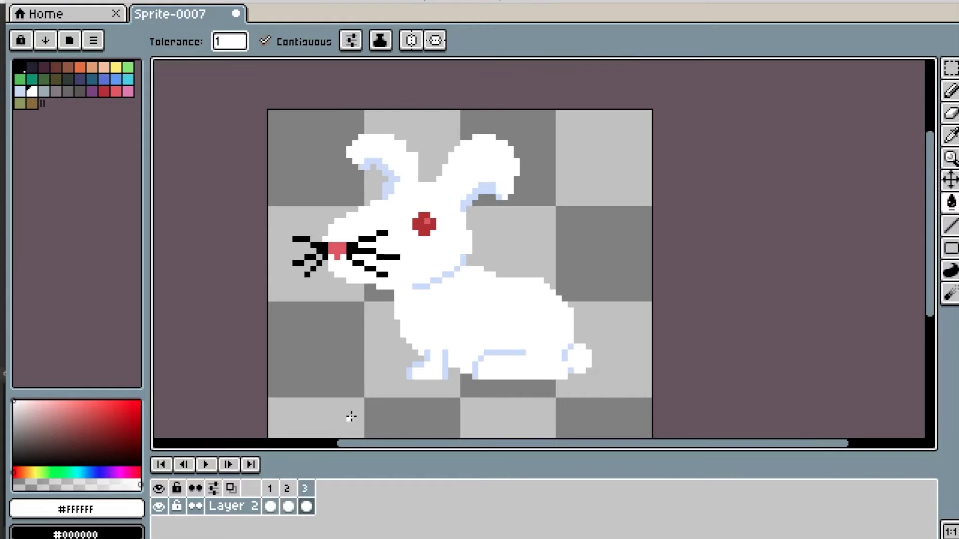
Round off the base of the gap between the two ears in frame 2 with white
click(287, 489)
scroll(462, 149, up, 2)
click(454, 132)
key(ctrl+z)
key(l)
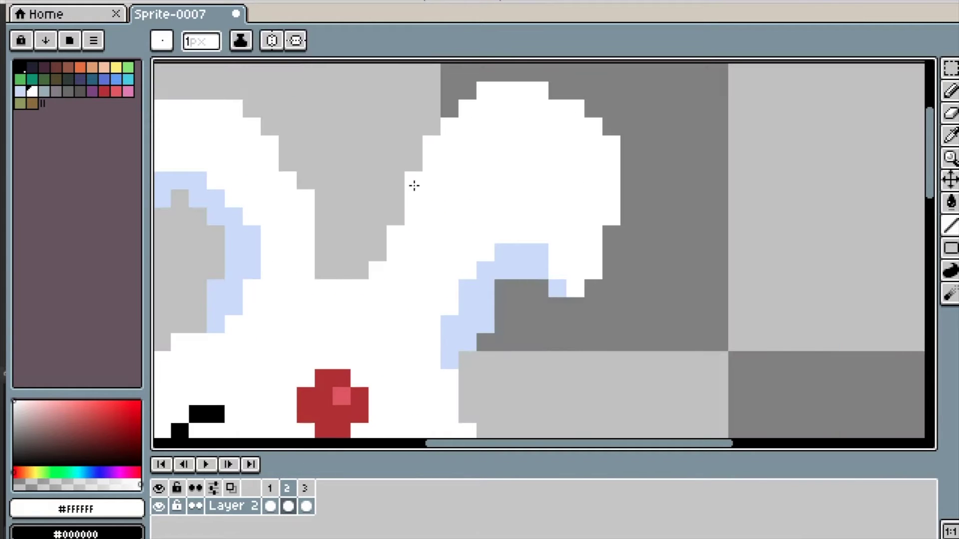
click(324, 270)
scroll(322, 293, down, 3)
key(ctrl+z)
key(ctrl+z)
scroll(368, 279, down, 1)
scroll(346, 290, up, 4)
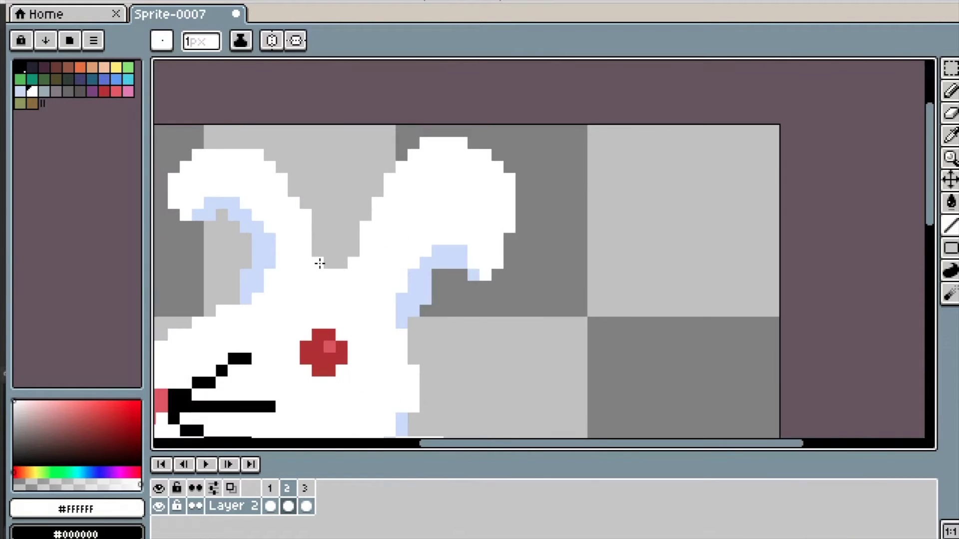
click(319, 263)
key(e)
scroll(492, 278, down, 2)
scroll(469, 289, up, 1)
key(g)
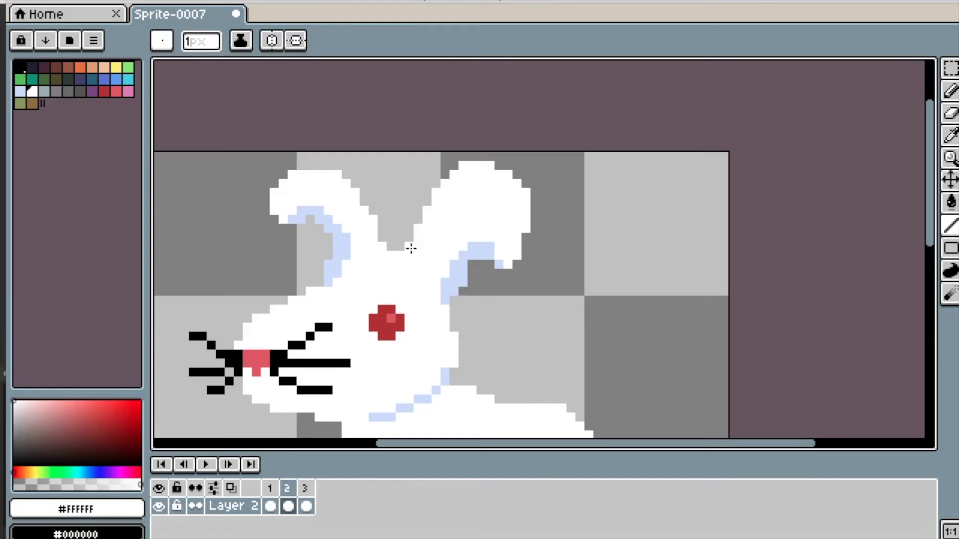
scroll(415, 255, down, 2)
scroll(429, 258, down, 2)
scroll(429, 256, up, 4)
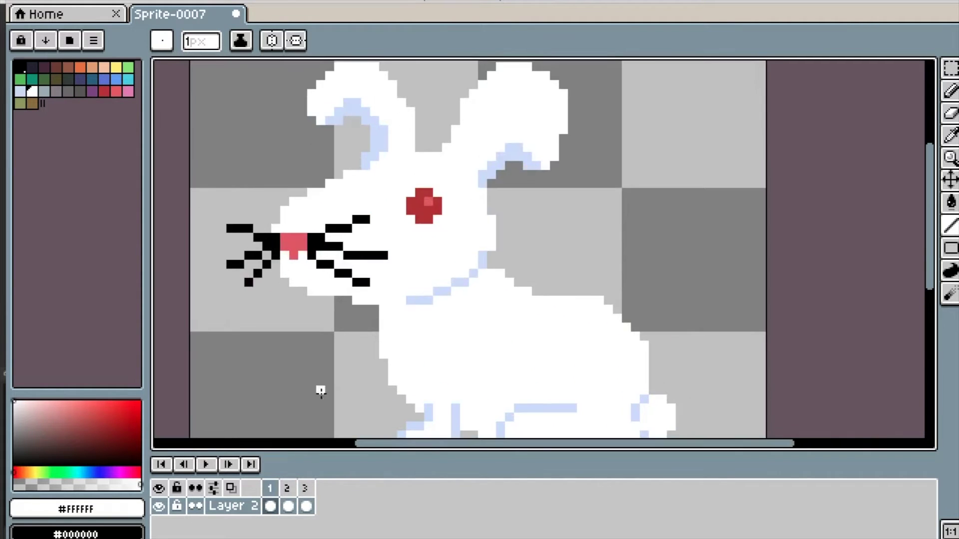
Duplicate frame 1 and place the copy at the end of the timeline as frame 4
click(305, 500)
key(m)
right_click(270, 492)
click(295, 504)
drag(454, 259, 488, 343)
scroll(398, 331, up, 1)
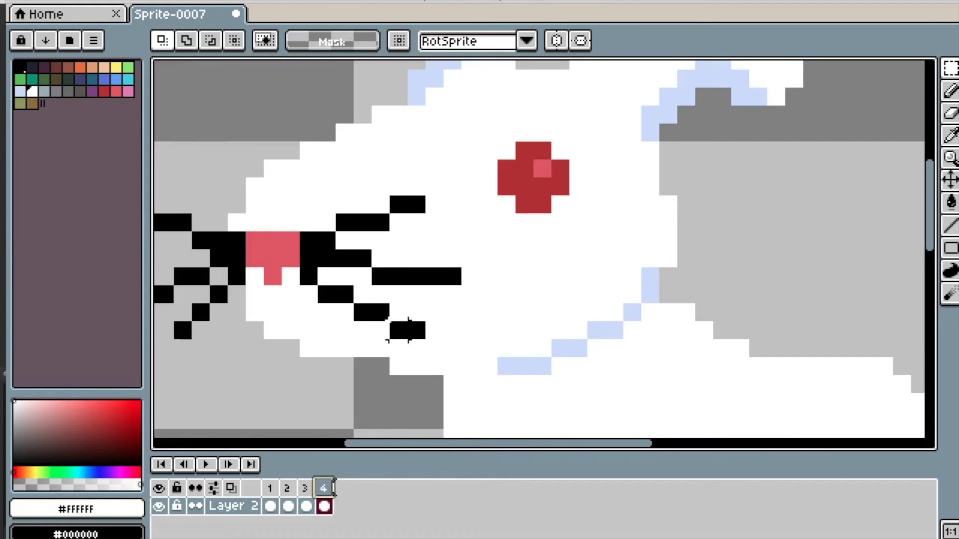
Lower the outer parts of the three cheek whiskers by one pixel in frame 4
drag(413, 330, 380, 313)
key(shift+v)
key(Down)
click(308, 366)
scroll(309, 355, down, 1)
scroll(378, 334, up, 1)
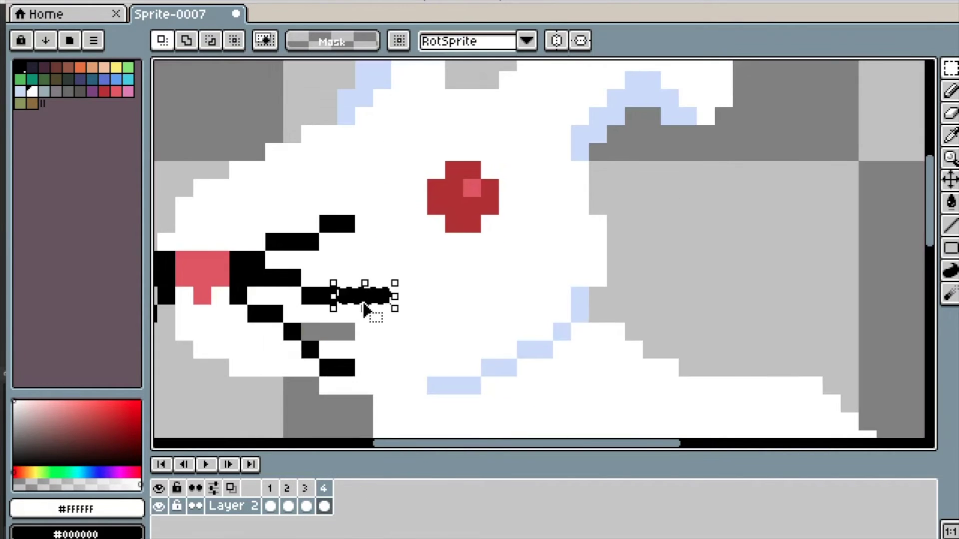
key(Down)
drag(328, 223, 345, 223)
key(Down)
scroll(410, 333, down, 1)
scroll(363, 331, up, 1)
Lower the whisker tips in front of the nose by one pixel in frame 4 and shift the lowest tip one pixel inward
click(283, 304)
drag(415, 258, 451, 258)
key(Down)
drag(414, 330, 414, 330)
key(Down)
drag(435, 368, 455, 369)
key(Right)
click(352, 366)
scroll(350, 365, down, 4)
Move the end pixel of the lowest cheek whisker down by one pixel and erase the stray pixel beneath it
scroll(472, 365, up, 5)
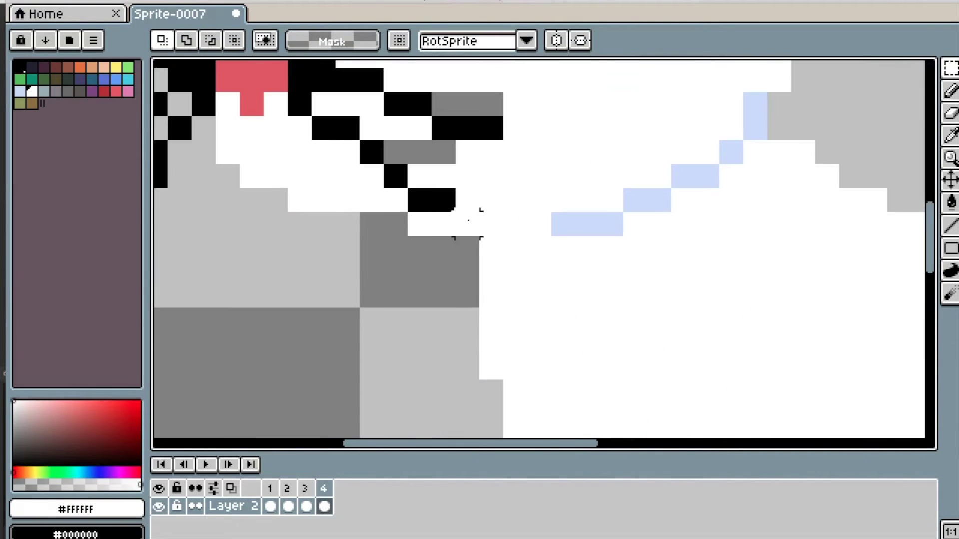
drag(444, 200, 443, 226)
key(Down)
click(443, 296)
key(e)
click(442, 248)
Play the animation to check the whisker movement in frame 4
scroll(415, 272, down, 5)
key(Return)
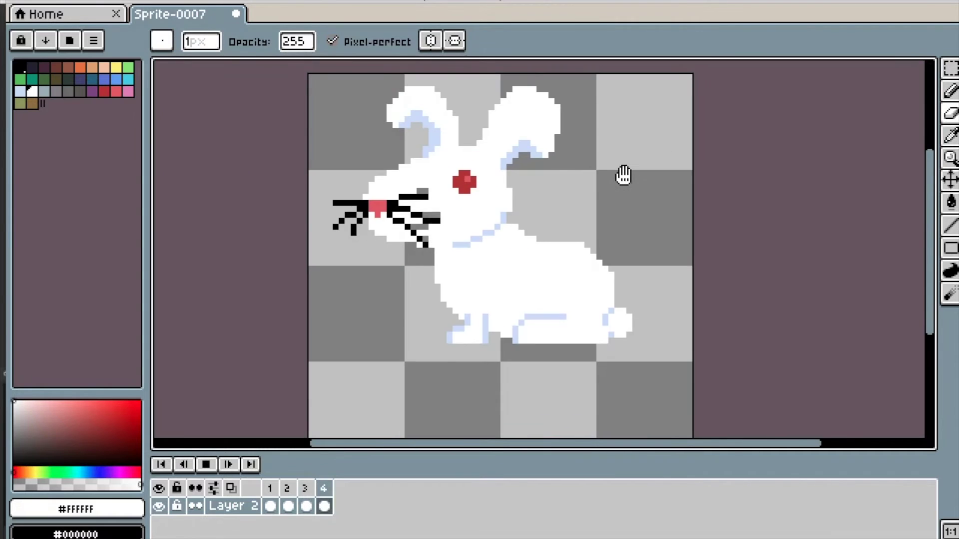
click(325, 492)
Replace the ears in frame 4 with a copy of both ears from frame 3
scroll(514, 158, up, 3)
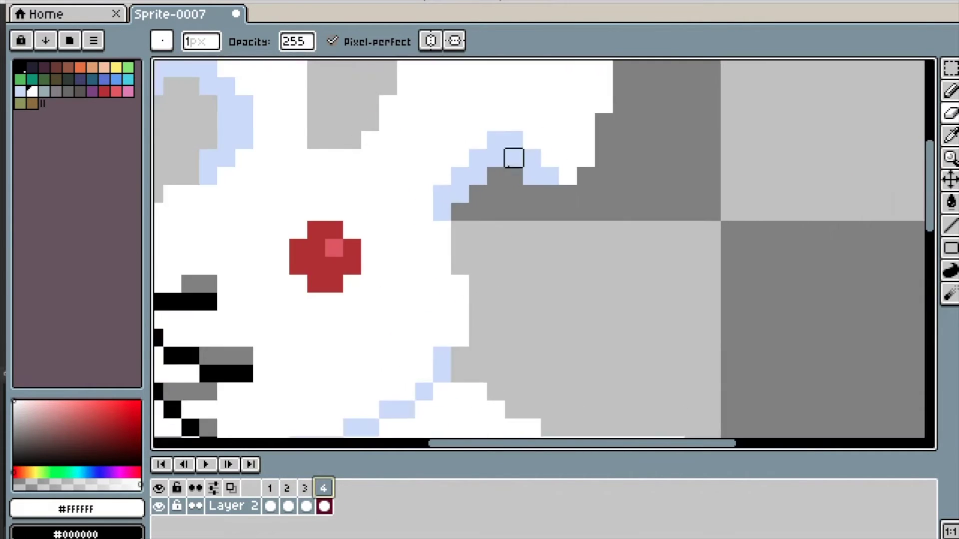
drag(513, 158, 515, 269)
click(305, 496)
key(m)
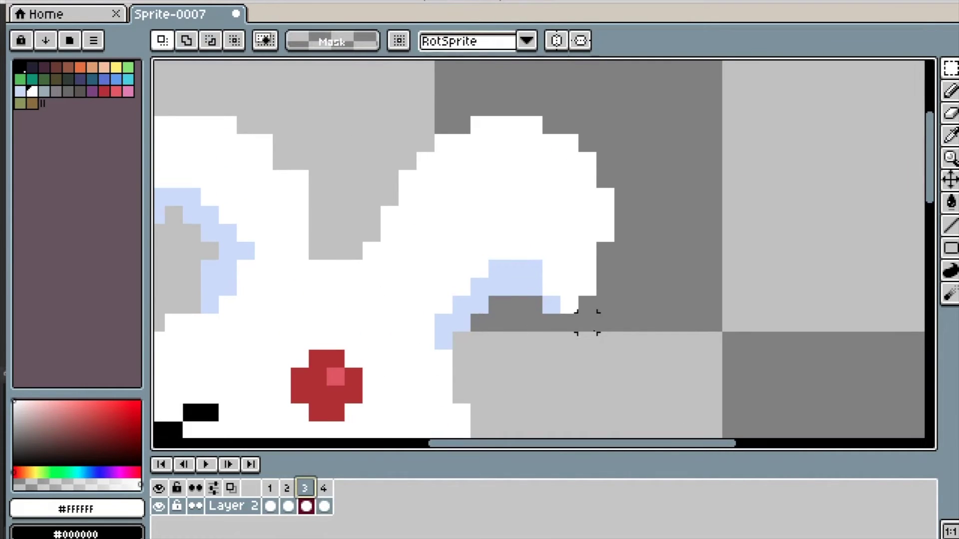
drag(606, 341, 396, 154)
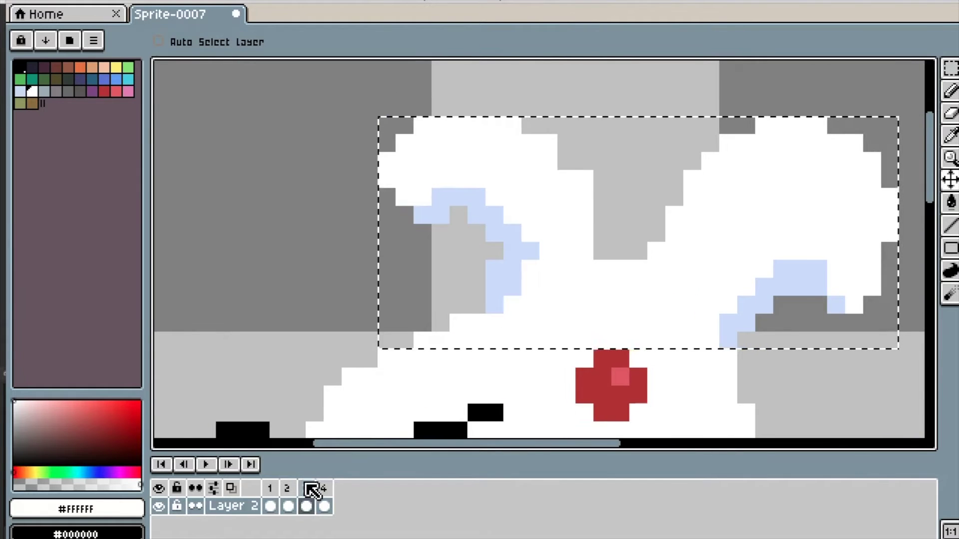
click(320, 488)
key(Delete)
key(ctrl+v)
mouse_move(549, 159)
mouse_down()
mouse_move(531, 158)
mouse_move(548, 176)
mouse_up()
scroll(502, 250, down, 5)
click(318, 265)
scroll(537, 278, up, 10)
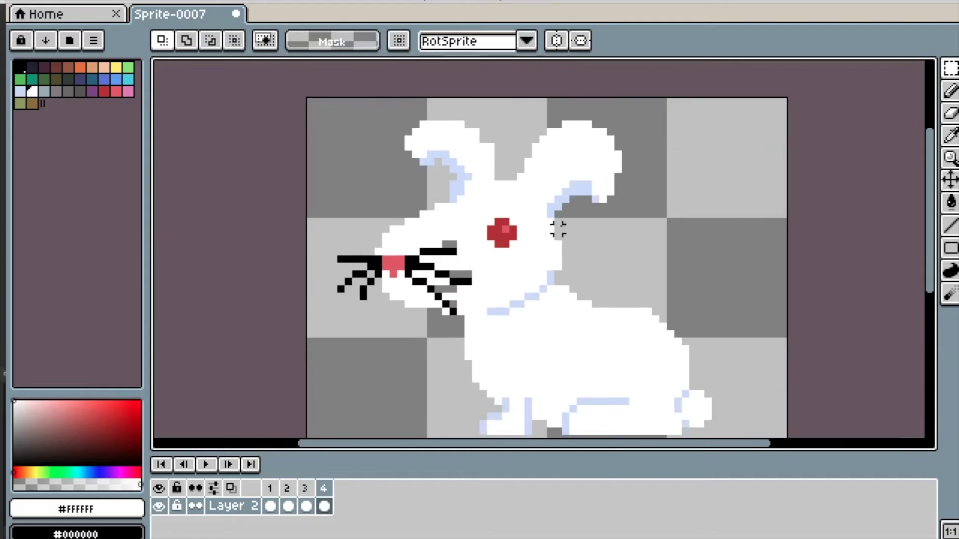
Lower both ears in frame 4 by one pixel, one ear at a time
drag(526, 140, 515, 212)
drag(466, 117, 754, 405)
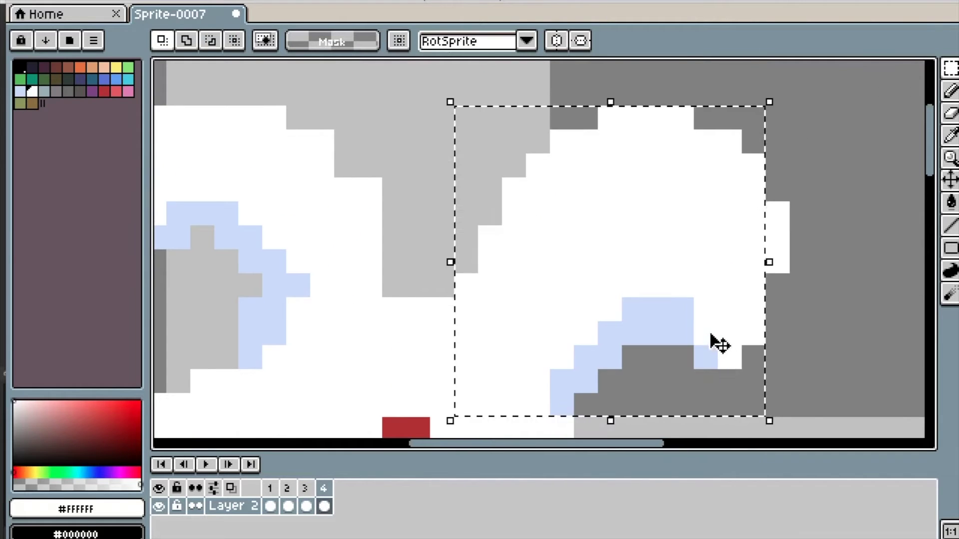
key(Down)
scroll(712, 334, down, 5)
click(843, 320)
scroll(823, 307, up, 5)
drag(608, 284, 604, 319)
key(Down)
scroll(602, 318, down, 2)
scroll(272, 284, down, 2)
drag(271, 284, 442, 267)
drag(538, 351, 406, 230)
key(Down)
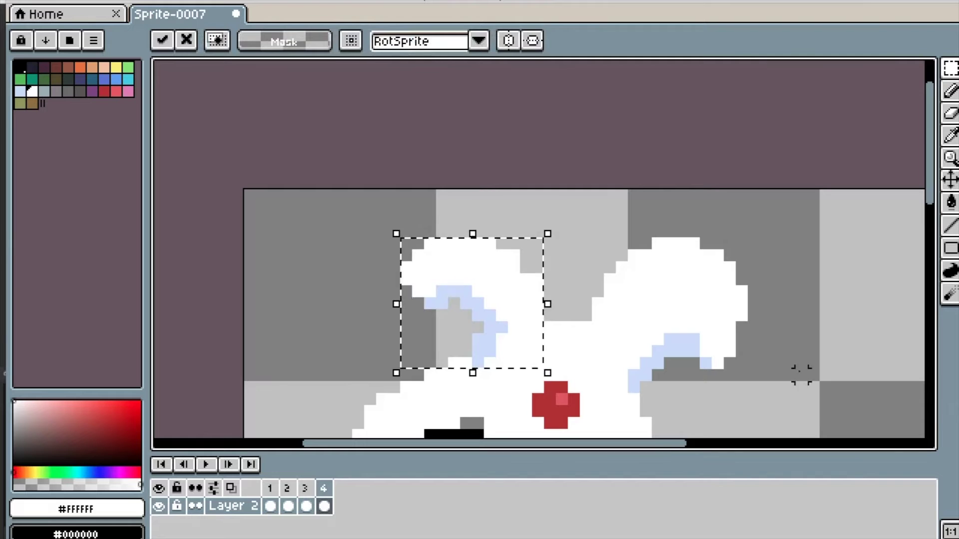
Compare frame 4 with the previous frame and play the animation to check the ears
key(b)
scroll(481, 310, up, 1)
scroll(530, 359, down, 3)
scroll(514, 297, up, 3)
scroll(479, 345, down, 3)
key(e)
key(Left)
key(Right)
scroll(499, 300, down, 1)
key(Return)
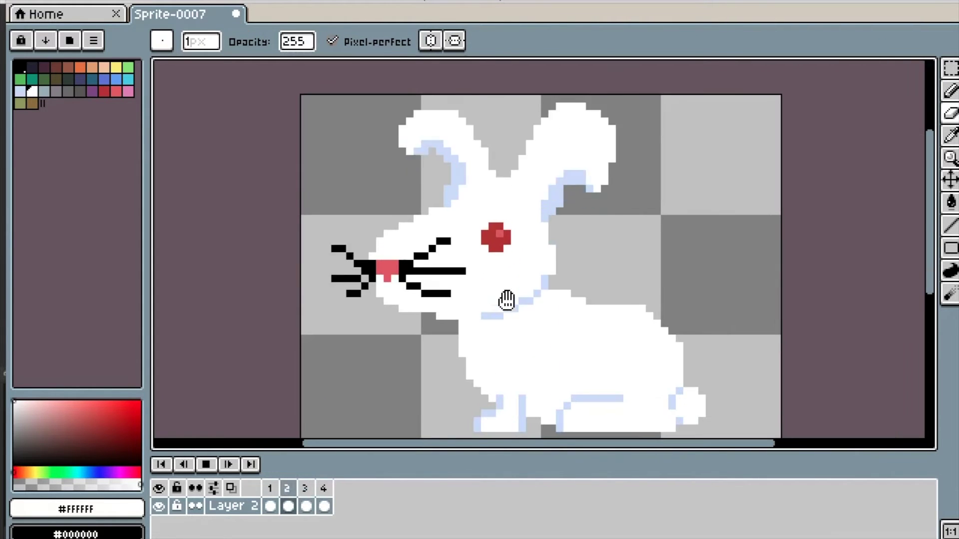
Fill the transparent gaps beside the cheek whiskers in frame 4 with white
right_click(324, 489)
click(578, 490)
scroll(455, 273, up, 2)
key(g)
click(445, 318)
click(429, 295)
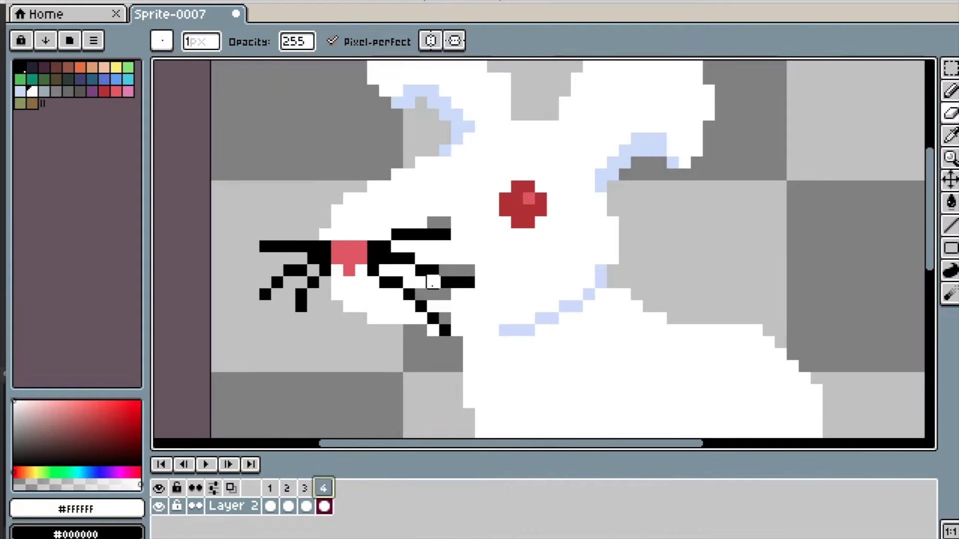
Duplicate frame 1 and move the copy to the end of the timeline as frame 5
right_click(265, 489)
click(299, 477)
drag(297, 489, 349, 491)
Play back the five-frame animation repeatedly and inspect the motion around frames 1 and 2
click(325, 492)
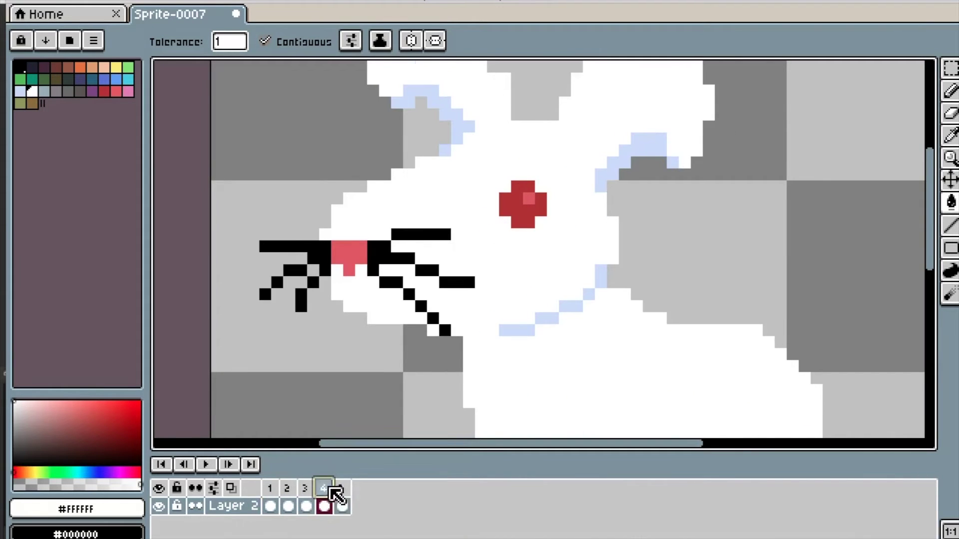
key(Return)
scroll(463, 417, down, 2)
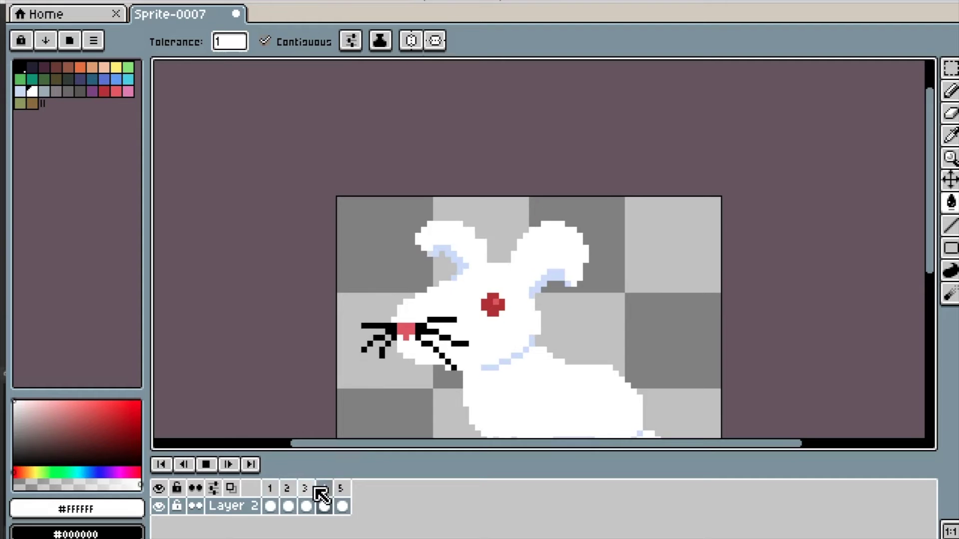
drag(500, 412, 441, 357)
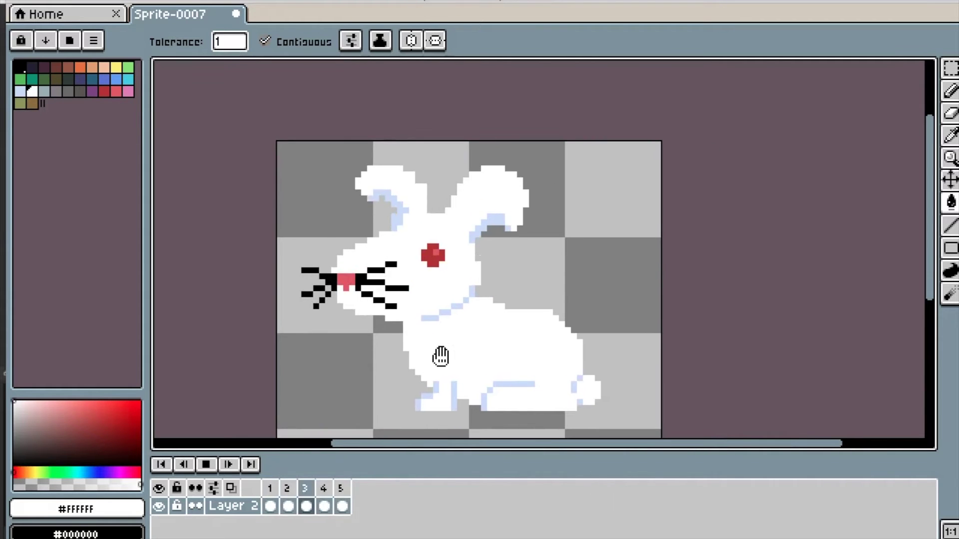
click(288, 506)
scroll(467, 294, up, 1)
key(Return)
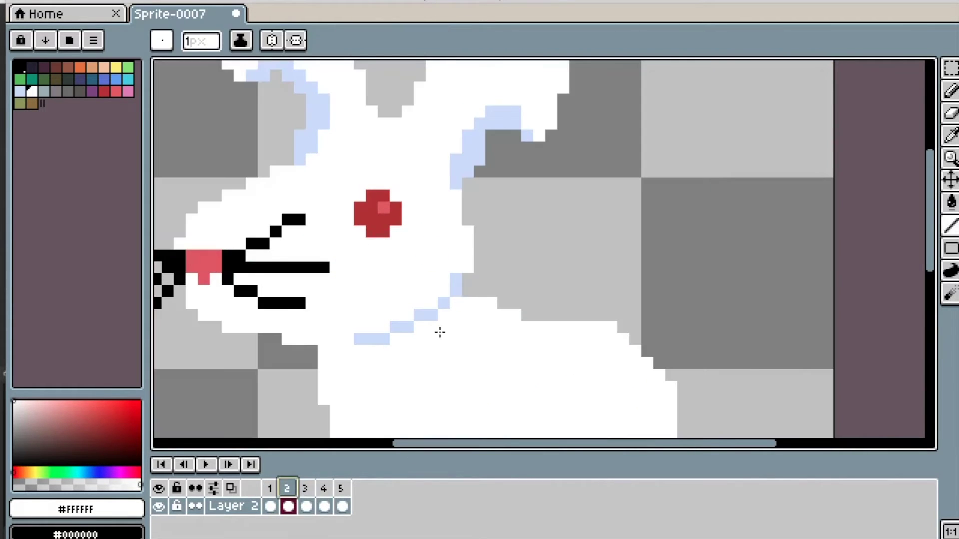
scroll(587, 385, down, 2)
scroll(583, 386, down, 1)
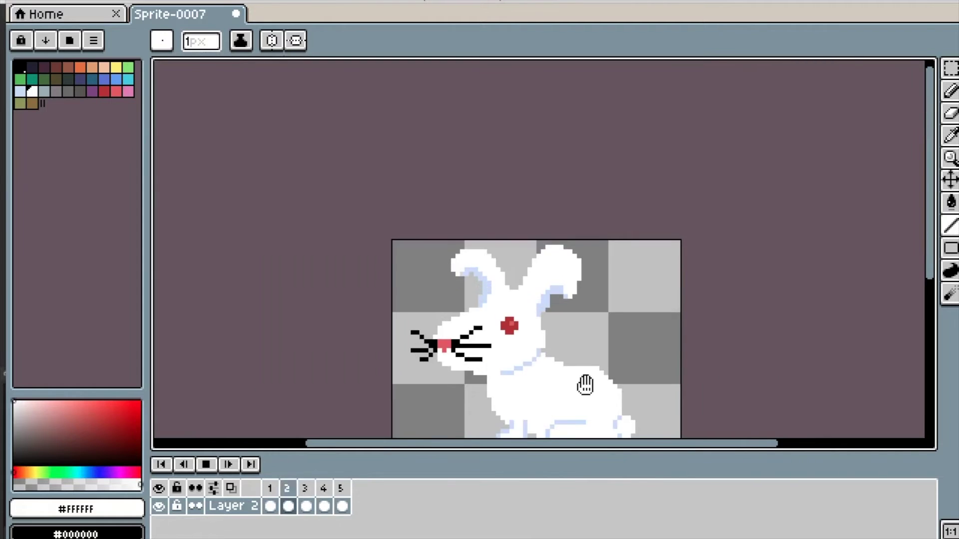
scroll(555, 381, up, 2)
click(271, 506)
scroll(611, 296, up, 2)
key(Return)
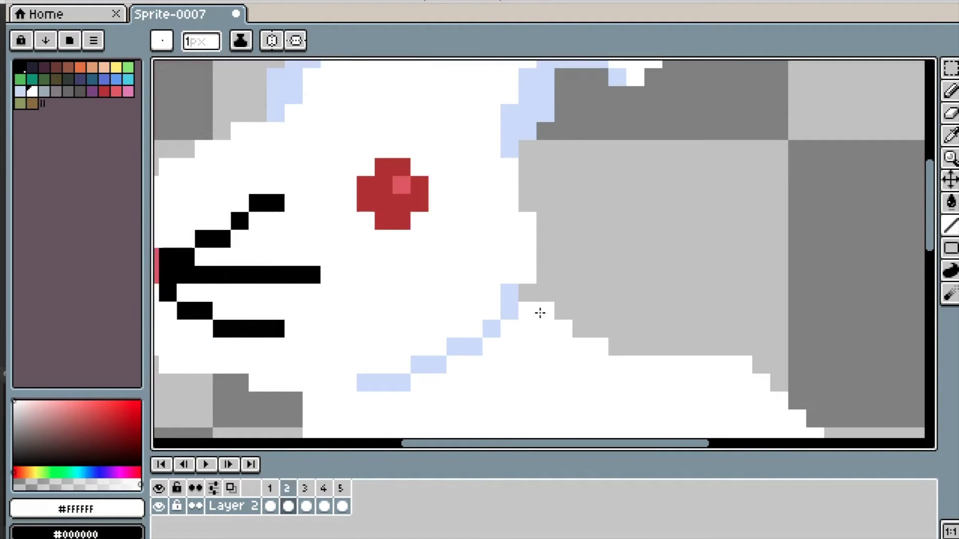
scroll(545, 356, down, 3)
scroll(668, 391, down, 1)
Sample the outline's pale blue and draw the back edge of the hind paw and its toe marks in frame 1
drag(668, 392, 587, 360)
drag(517, 402, 595, 370)
scroll(595, 370, up, 5)
key(i)
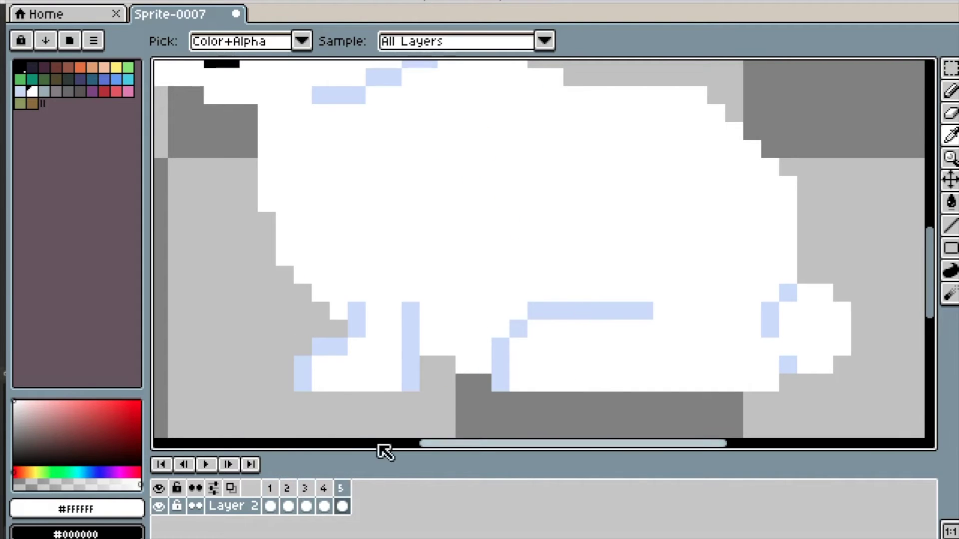
key(Return)
click(587, 309)
key(b)
drag(590, 328, 603, 380)
Try shading the hind leg behind the paw with solid pale blue
click(626, 347)
click(627, 382)
click(643, 365)
click(642, 334)
scroll(625, 353, down, 3)
scroll(625, 354, up, 5)
mouse_move(628, 371)
mouse_down()
mouse_move(620, 279)
mouse_move(603, 345)
mouse_up()
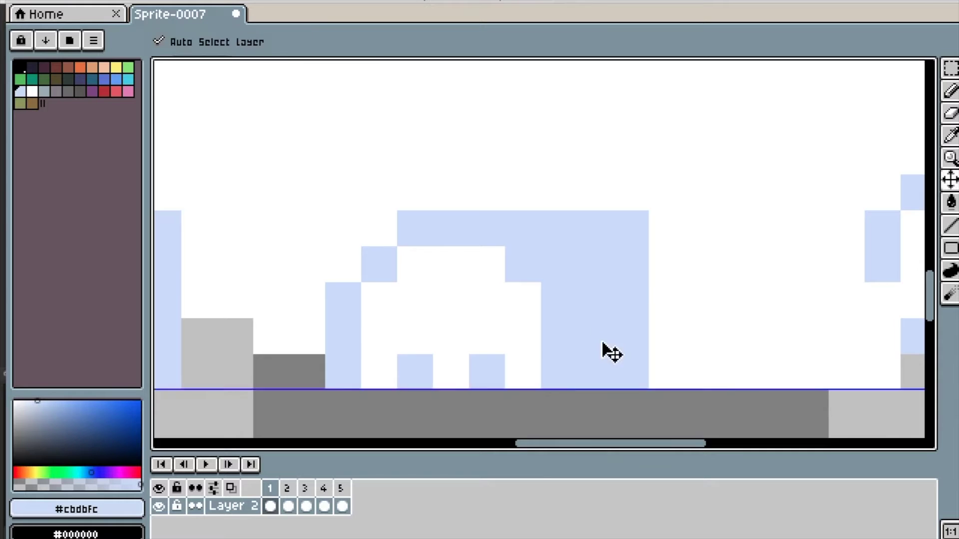
scroll(604, 345, down, 2)
scroll(633, 317, up, 2)
Lower the opacity of the pale blue and replace the solid shading behind the hind paw with the translucent colour
click(59, 485)
key(ctrl+z)
key(ctrl+z)
key(ctrl+z)
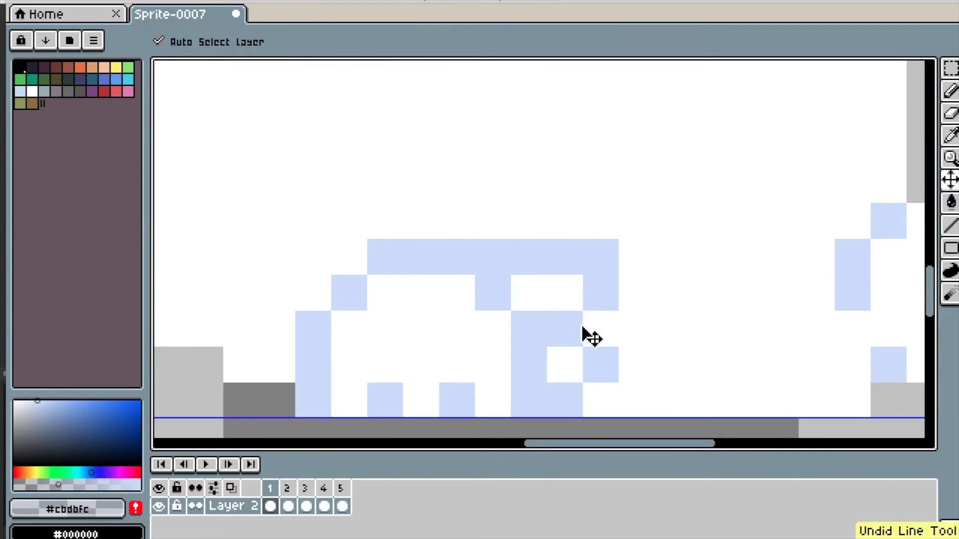
key(ctrl+y)
key(ctrl+y)
drag(594, 399, 594, 296)
drag(533, 294, 563, 397)
Shade the front paw and the inner edge of the front leg with translucent pale blue in frame 1
scroll(650, 355, down, 5)
scroll(547, 356, up, 5)
drag(466, 358, 465, 328)
click(502, 325)
drag(570, 234, 574, 254)
click(577, 221)
Shade the belly's underside between the legs and the front edge of the chest with translucent pale blue
drag(683, 288, 727, 289)
drag(754, 325, 791, 324)
scroll(651, 329, down, 1)
click(552, 252)
drag(529, 229, 505, 205)
drag(481, 181, 479, 131)
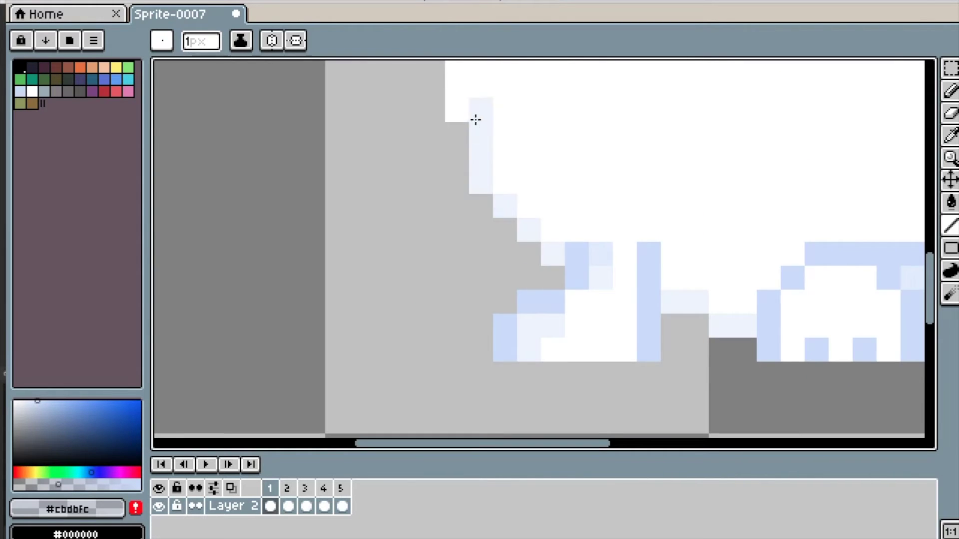
scroll(473, 150, up, 5)
drag(458, 354, 457, 329)
Shade the bottom edge of the hind leg and the outer side of the tail with translucent pale blue
scroll(419, 273, down, 5)
scroll(569, 352, up, 5)
mouse_move(522, 353)
mouse_down()
mouse_move(653, 353)
mouse_move(582, 360)
mouse_move(497, 348)
mouse_move(738, 317)
mouse_move(724, 322)
mouse_move(757, 261)
mouse_move(692, 234)
mouse_move(726, 287)
mouse_move(680, 307)
mouse_up()
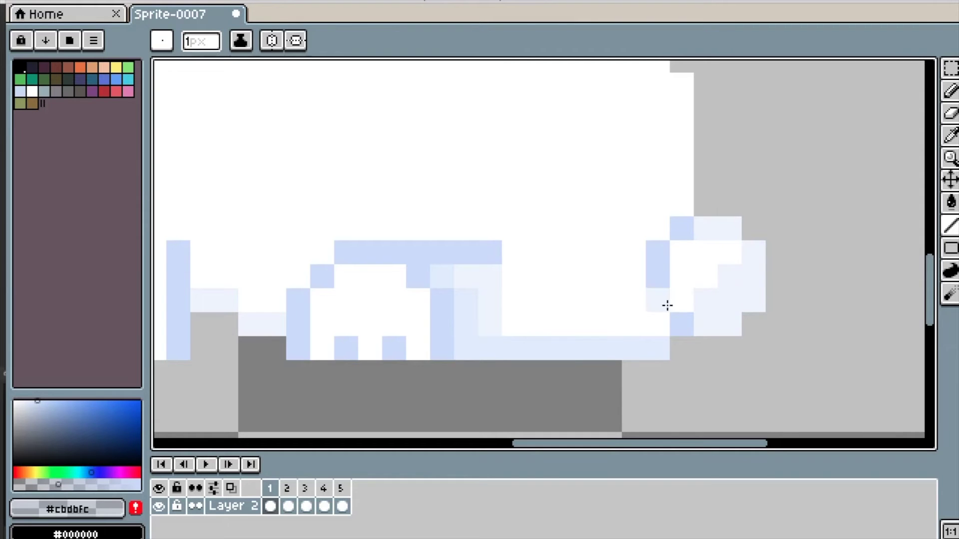
scroll(643, 326, down, 1)
scroll(669, 388, up, 1)
Extend the translucent pale blue shading along the hind leg and add a band of it above the haunch outline
scroll(647, 405, down, 2)
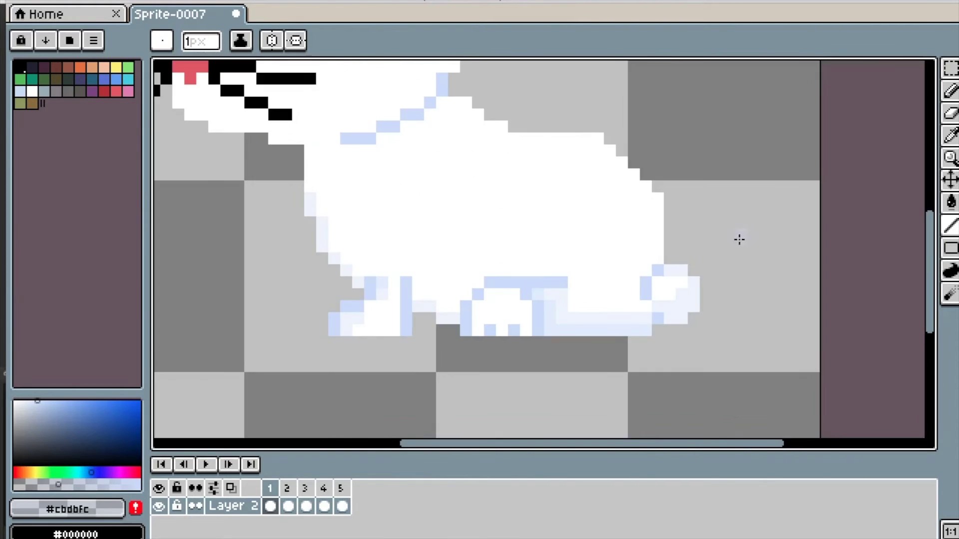
scroll(728, 249, up, 3)
drag(541, 278, 751, 274)
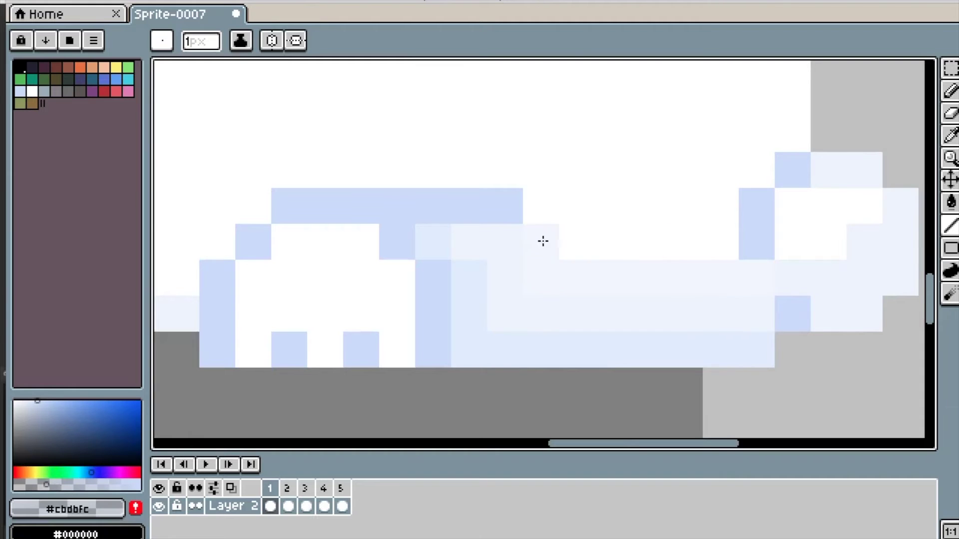
drag(530, 173, 292, 187)
scroll(576, 235, down, 3)
drag(545, 238, 687, 230)
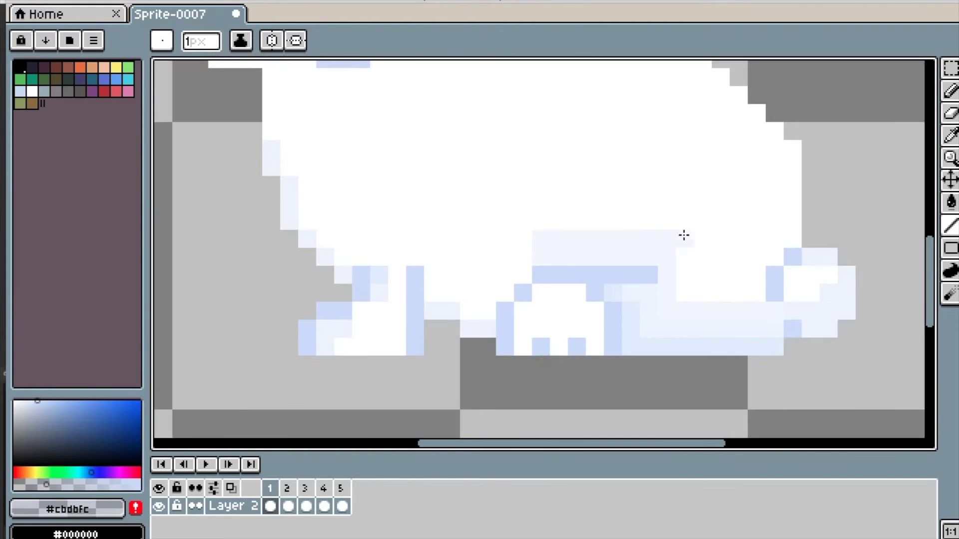
Sample pale blue tints from the existing shading and add a slightly darker strip just above the haunch outline
scroll(648, 341, up, 3)
alt+click(635, 315)
alt+click(616, 367)
click(447, 182)
drag(447, 182, 499, 178)
scroll(498, 178, down, 3)
scroll(466, 261, up, 4)
alt+click(456, 224)
click(449, 233)
alt+click(443, 274)
scroll(549, 285, down, 5)
Extend the very light blue shading across the lower part of the front paw in frame 1
scroll(552, 315, up, 4)
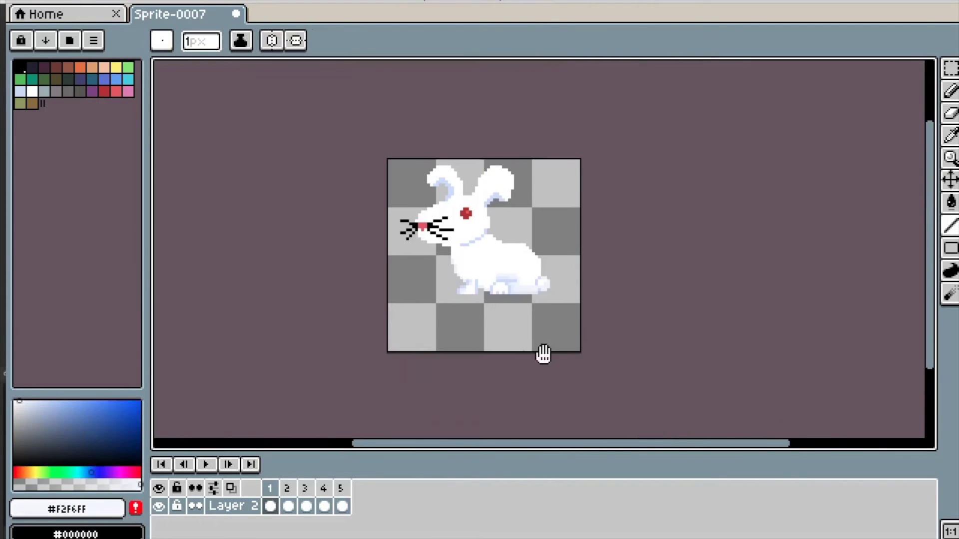
scroll(606, 353, down, 3)
scroll(606, 355, up, 3)
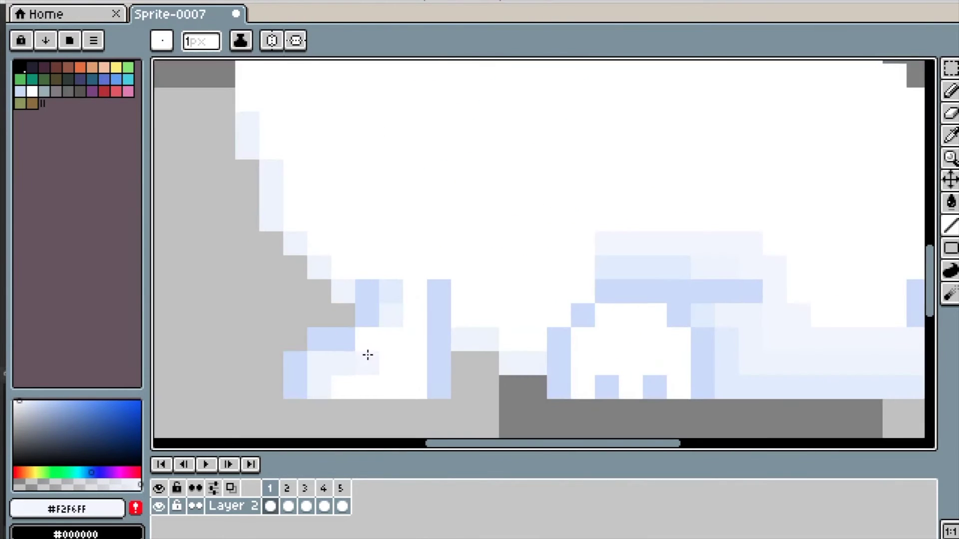
click(353, 382)
scroll(354, 380, down, 2)
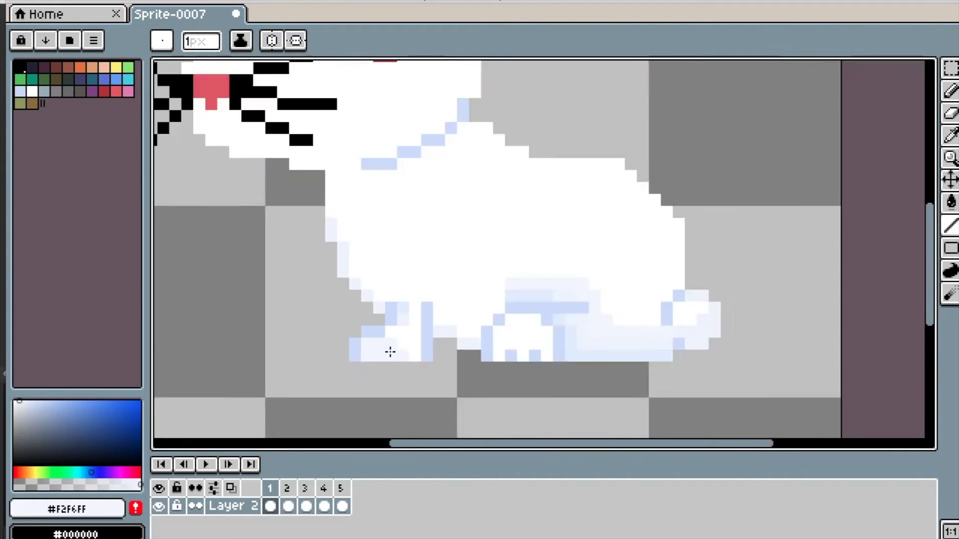
scroll(390, 349, up, 4)
scroll(444, 230, down, 1)
key(ctrl+z)
click(574, 199)
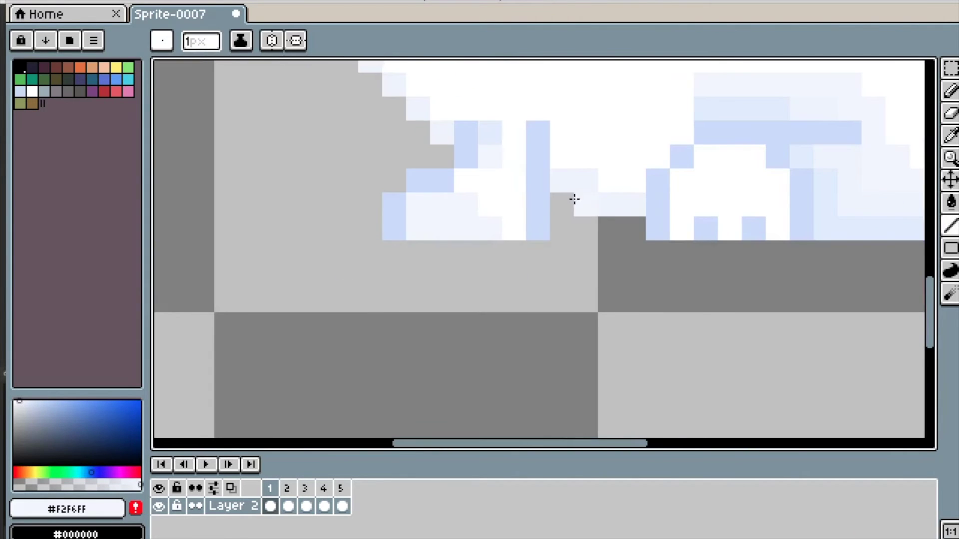
scroll(552, 160, up, 3)
key(ctrl+z)
scroll(610, 210, down, 4)
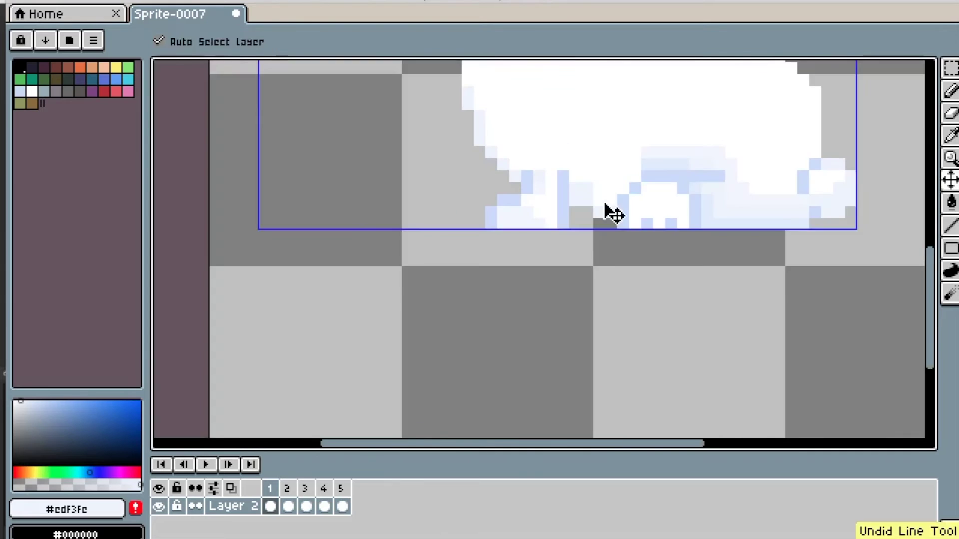
scroll(433, 225, up, 3)
scroll(438, 244, down, 4)
key(ctrl+z)
Lighten the hind paw's toe marks and touch up the paws with sampled pale blue tints in frame 1
scroll(568, 251, up, 2)
alt+click(535, 260)
click(473, 258)
click(438, 258)
key(ctrl+z)
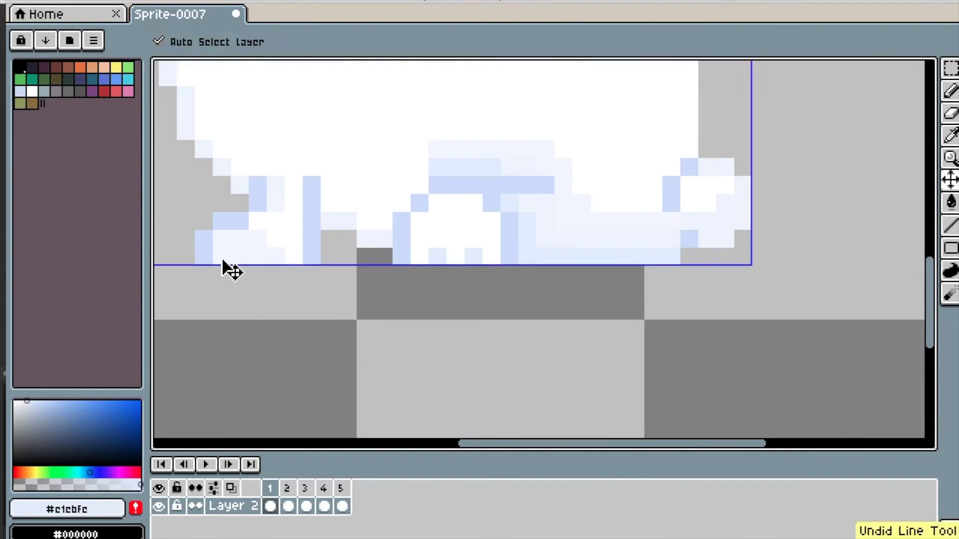
scroll(555, 162, down, 2)
scroll(467, 233, up, 3)
alt+click(488, 337)
drag(468, 220, 418, 220)
mouse_move(397, 197)
mouse_down()
mouse_move(342, 200)
mouse_move(278, 178)
mouse_move(255, 189)
mouse_move(261, 172)
mouse_move(240, 152)
mouse_move(313, 222)
mouse_move(386, 219)
mouse_up()
Shade the underside of the muzzle with pale blue in frame 2
key(Right)
drag(419, 244, 463, 250)
scroll(475, 310, down, 3)
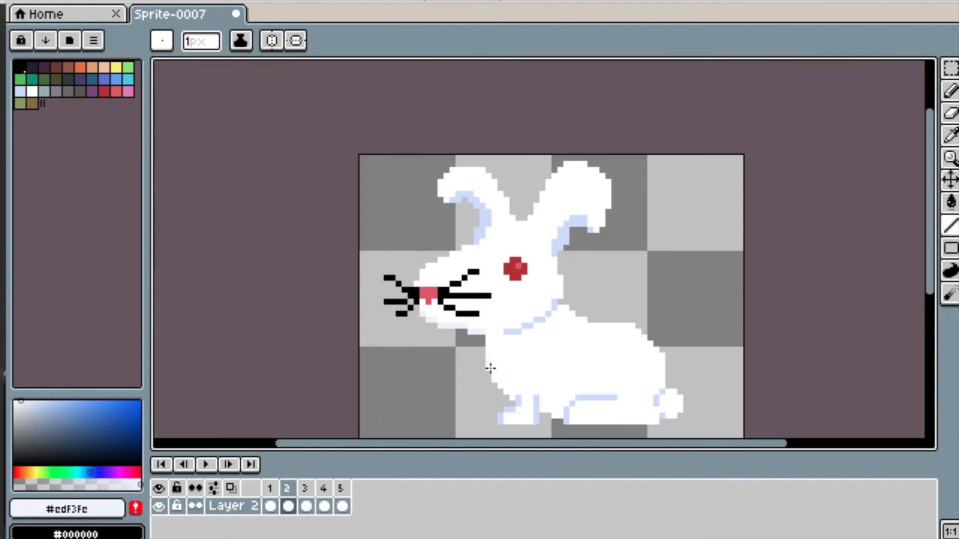
key(ctrl+z)
scroll(450, 340, up, 2)
key(ctrl+z)
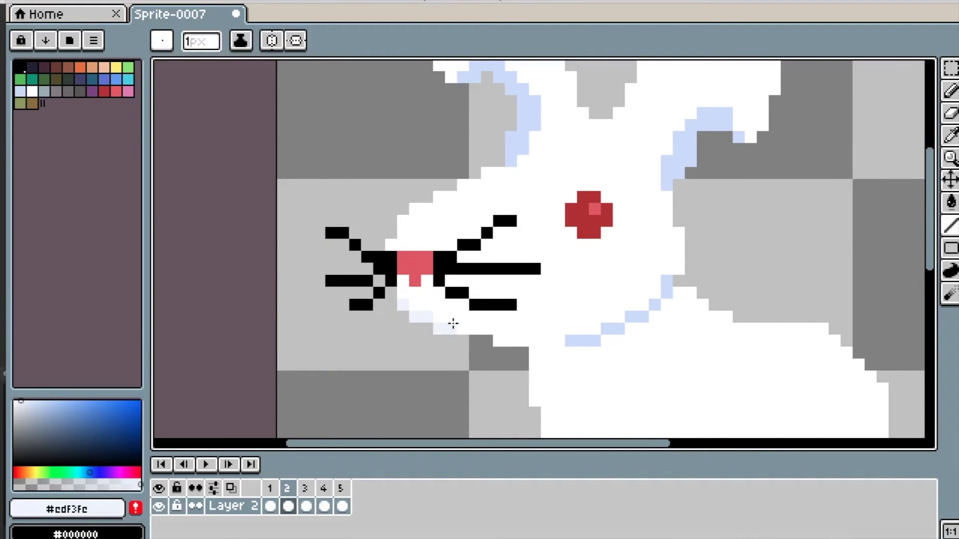
scroll(544, 376, down, 3)
Copy the shaded lower body from frame 1 and paste it in place into frames 2 to 5
key(Left)
key(m)
drag(388, 272, 603, 362)
key(ctrl+c)
key(Right)
key(Left)
click(291, 487)
key(ctrl+v)
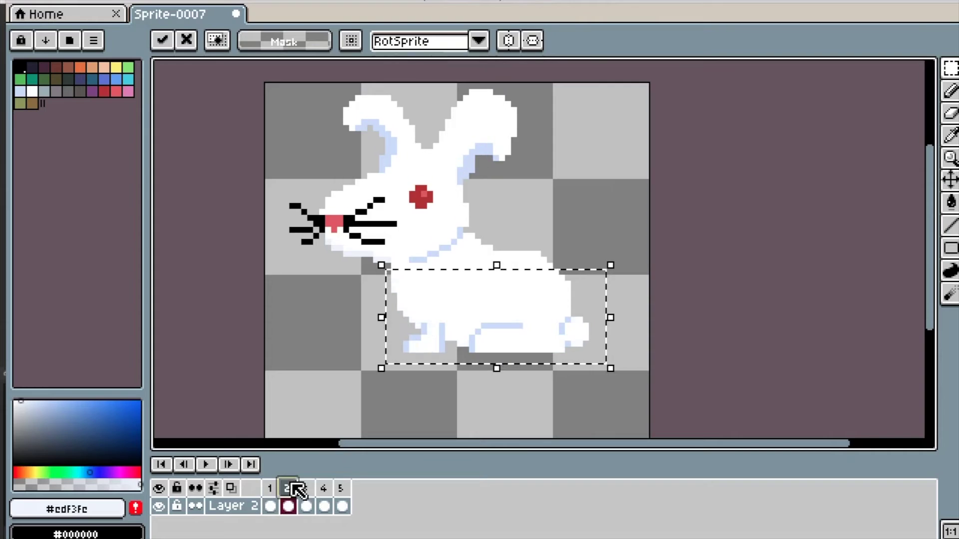
click(306, 492)
key(ctrl+v)
click(324, 491)
key(ctrl+v)
click(343, 491)
key(ctrl+v)
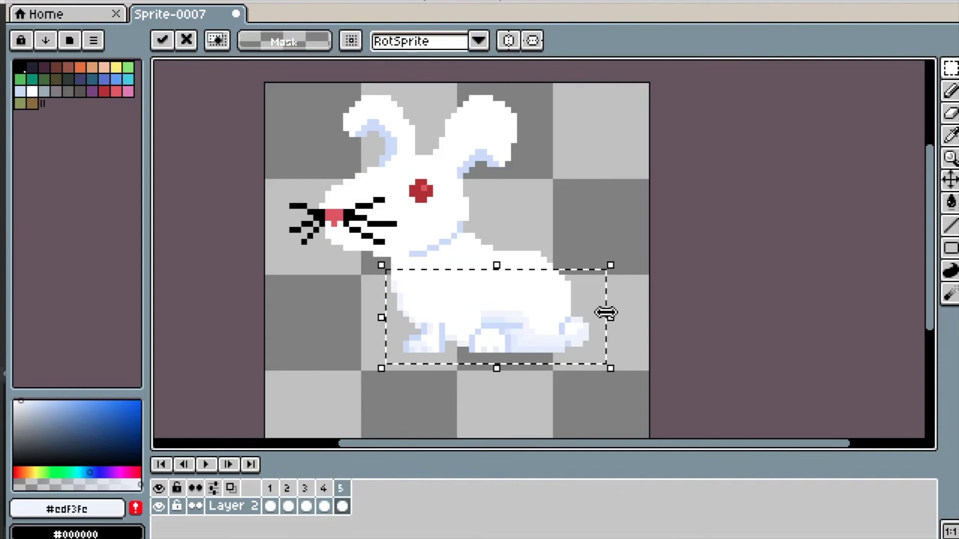
scroll(551, 348, up, 2)
click(873, 306)
Soften the rear edge of the hind paw in frame 5 using sampled paler blue tints
scroll(439, 333, up, 3)
key(l)
alt+click(530, 391)
drag(532, 361, 499, 289)
scroll(475, 340, down, 4)
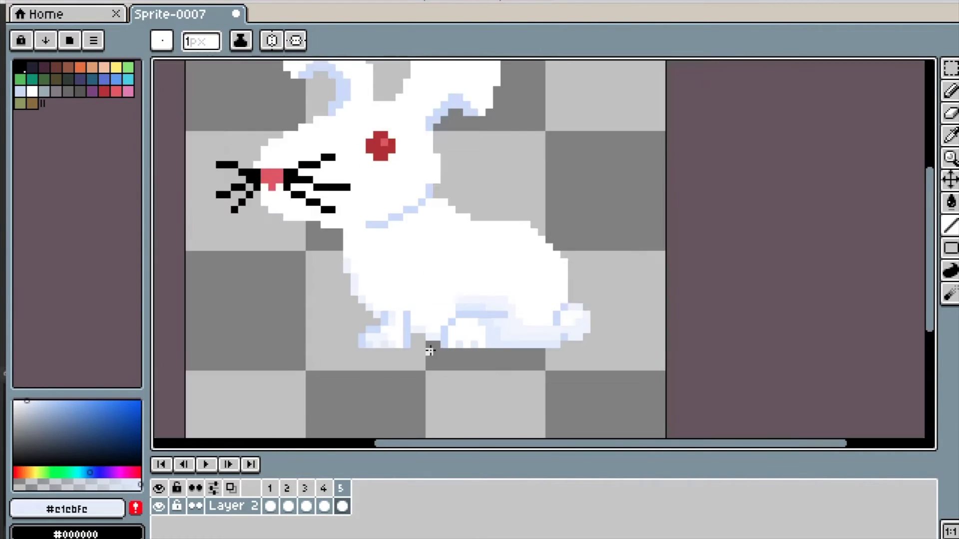
scroll(484, 344, up, 4)
alt+click(542, 344)
drag(474, 372, 475, 299)
scroll(580, 326, down, 5)
Copy the retouched lower body from frame 5 and paste it in place into the other frames
key(m)
drag(674, 339, 390, 243)
click(287, 490)
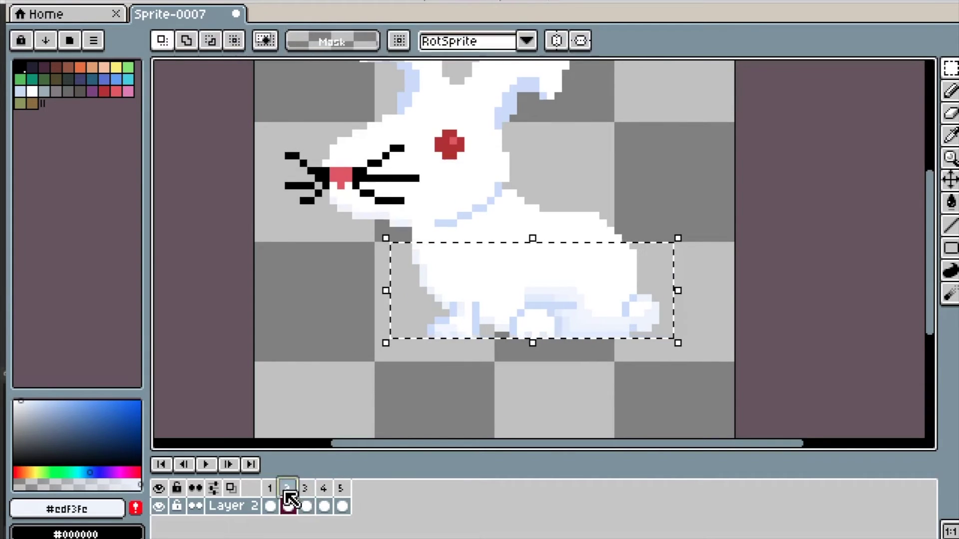
click(271, 492)
key(ctrl+v)
click(543, 358)
Shade the underside of the muzzle with pale blue in frames 3 and 4
scroll(550, 261, down, 2)
scroll(529, 320, up, 3)
key(Right)
key(Right)
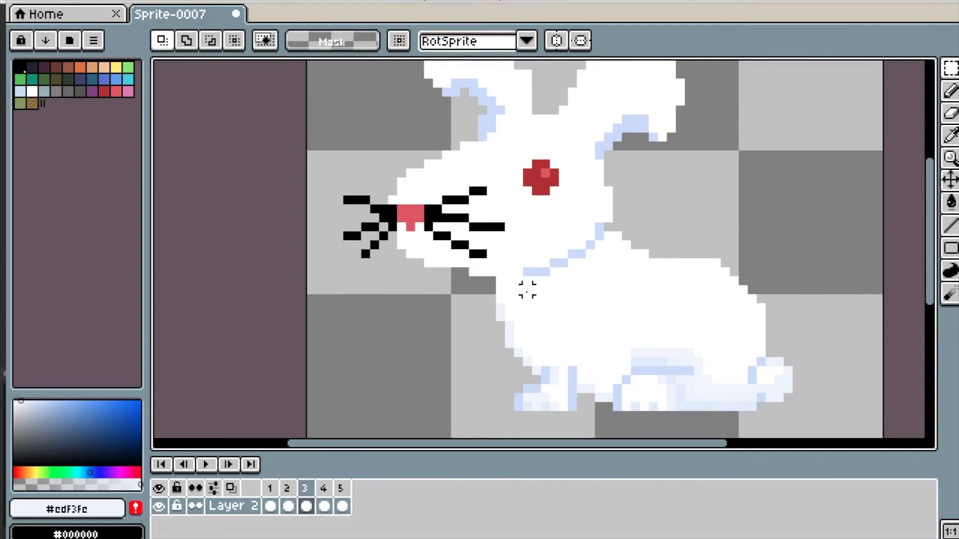
scroll(527, 289, up, 2)
key(b)
key(period)
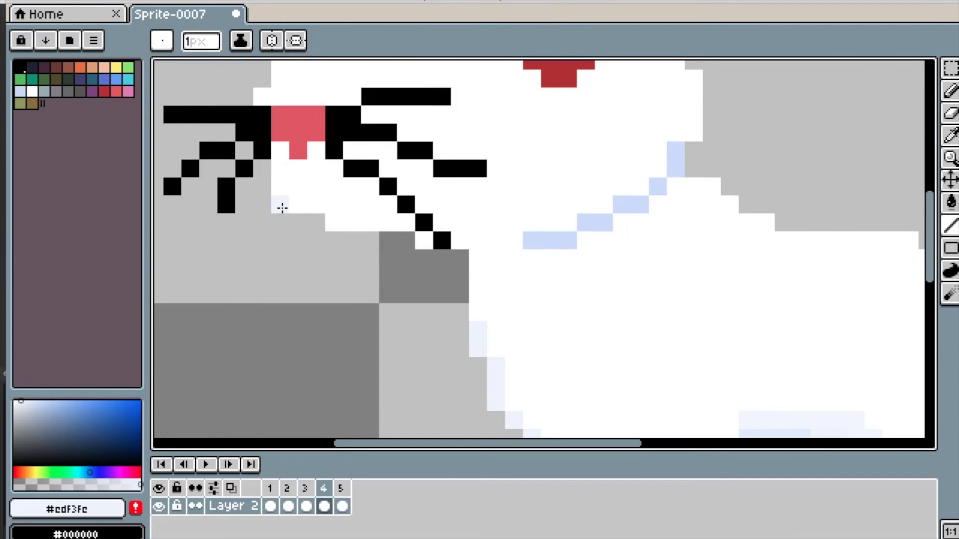
drag(336, 219, 455, 243)
Soften the jawline between head and body in frame 4 by repainting parts of it in the paler blue
drag(567, 268, 234, 34)
key(i)
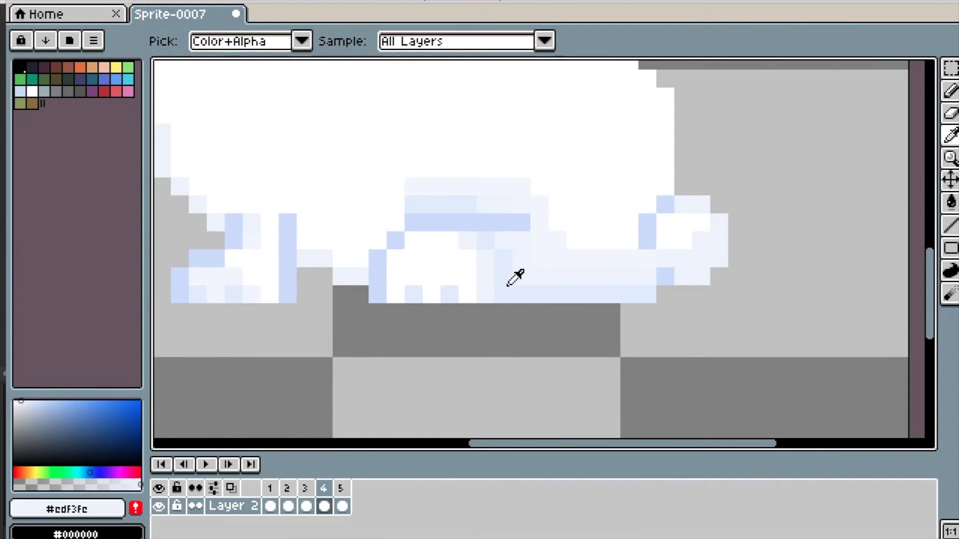
drag(499, 219, 817, 465)
key(l)
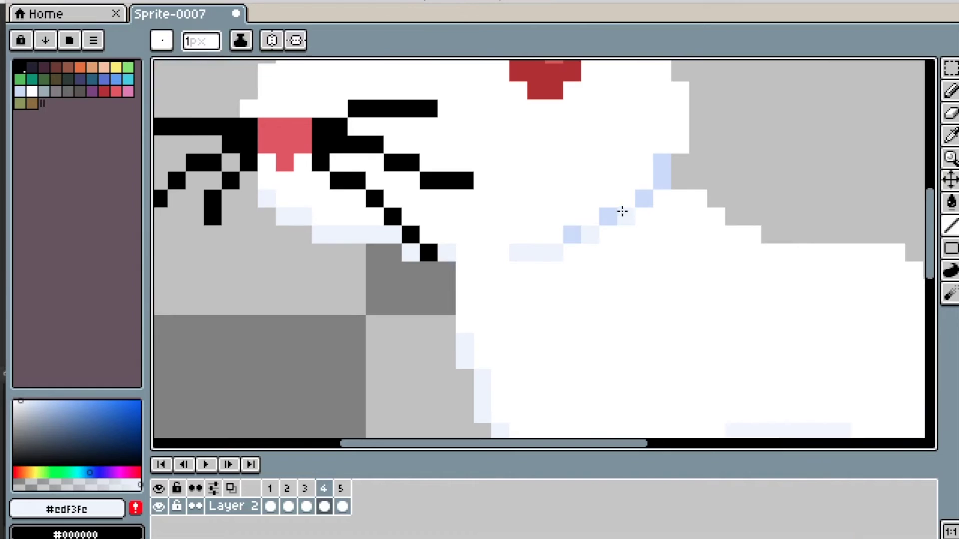
scroll(658, 177, down, 5)
scroll(764, 216, up, 3)
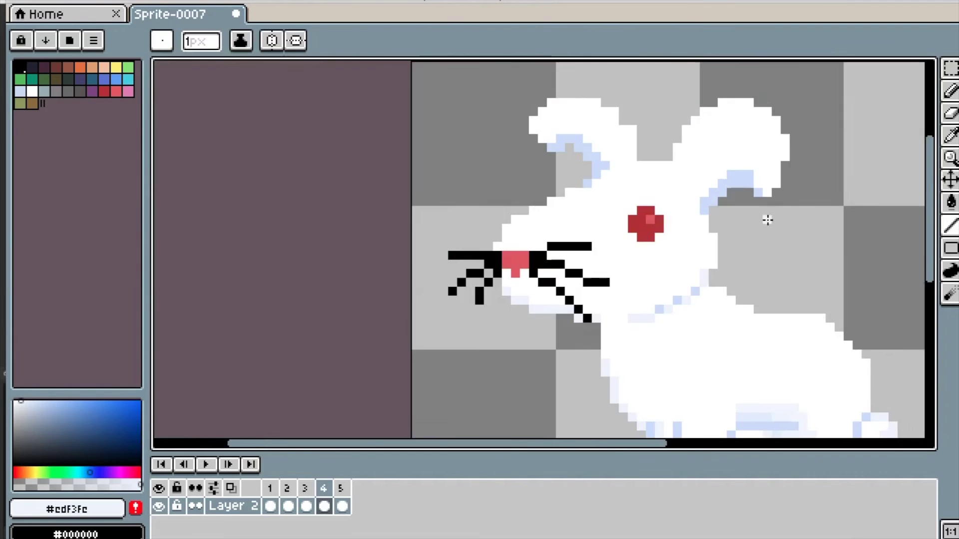
scroll(767, 250, down, 3)
Add a pale blue shading band along the inner edge of the right ear in frame 4
scroll(769, 299, up, 5)
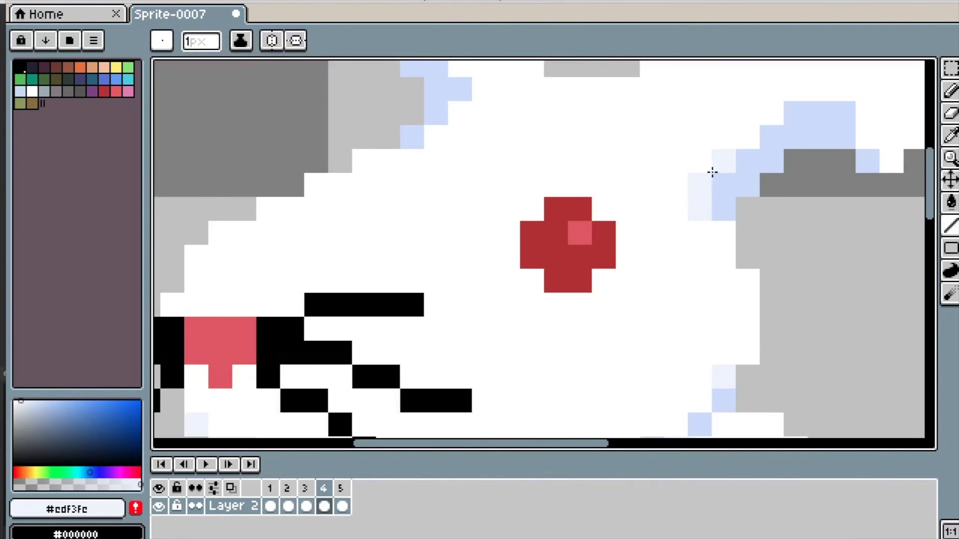
mouse_move(705, 169)
mouse_down()
mouse_move(792, 86)
mouse_move(882, 147)
mouse_move(867, 166)
mouse_up()
scroll(867, 167, down, 3)
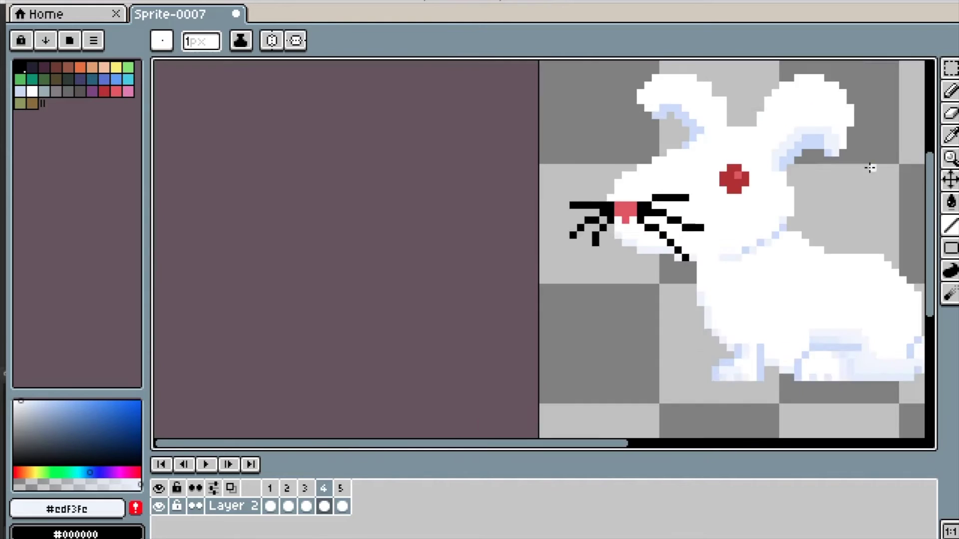
scroll(867, 167, up, 2)
scroll(480, 172, up, 1)
mouse_move(479, 173)
mouse_down()
mouse_move(597, 152)
mouse_move(702, 222)
mouse_move(741, 283)
mouse_move(718, 339)
mouse_move(628, 398)
mouse_up()
scroll(628, 398, down, 5)
scroll(560, 328, up, 4)
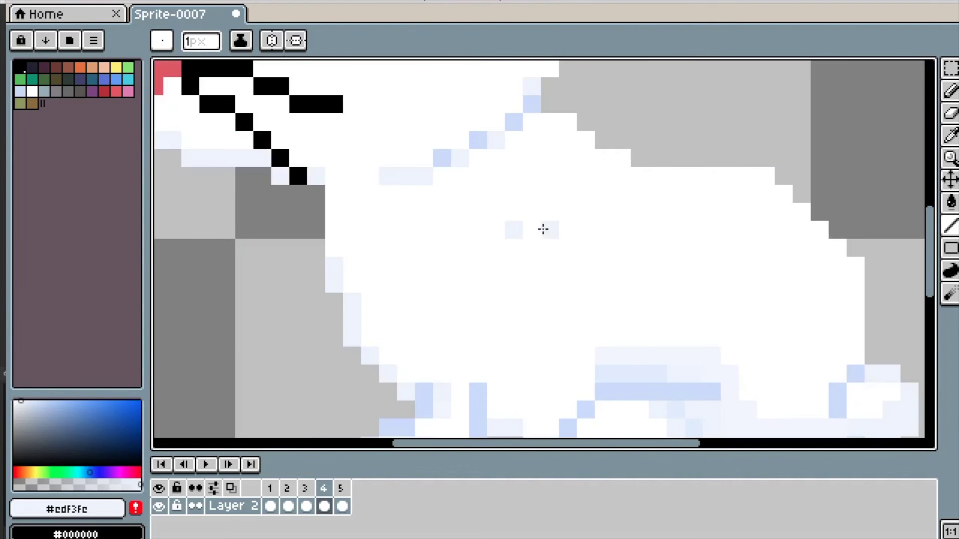
key(ctrl+z)
key(ctrl+z)
key(ctrl+z)
key(ctrl+z)
Shade the inner curve of the right ear in frame 3 with a pale blue band beside the darker blue
scroll(631, 300, down, 3)
key(Left)
scroll(584, 186, up, 3)
mouse_move(601, 223)
mouse_down()
mouse_move(587, 208)
mouse_move(604, 130)
mouse_move(696, 92)
mouse_move(719, 143)
mouse_move(724, 114)
mouse_up()
key(ctrl+z)
key(ctrl+z)
click(724, 97)
key(ctrl+z)
drag(691, 80, 627, 100)
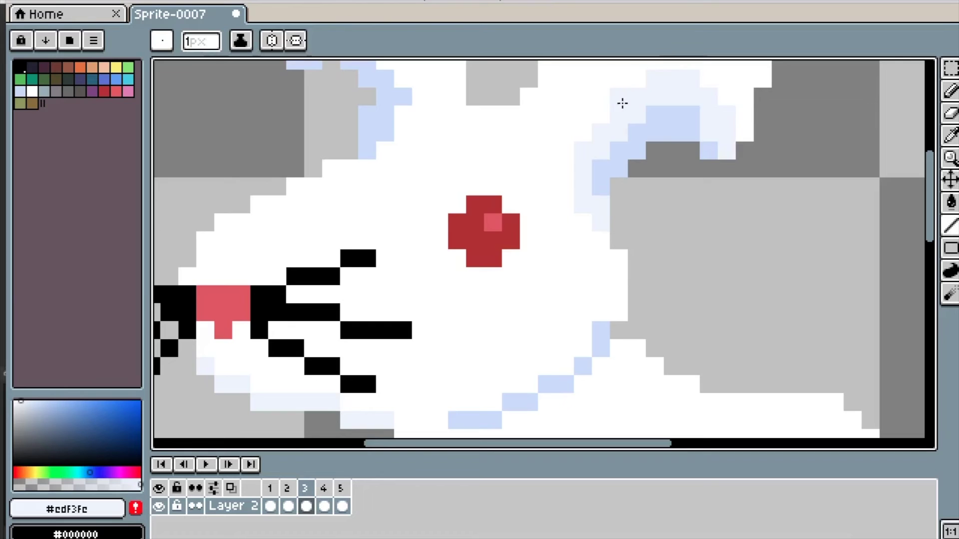
Shade the inner curve of the left ear in frame 3 with a pale blue band around the darker blue
scroll(389, 195, up, 3)
drag(517, 248, 613, 245)
drag(615, 200, 658, 105)
drag(658, 199, 508, 271)
scroll(508, 270, down, 3)
scroll(574, 138, up, 3)
mouse_move(597, 320)
mouse_down()
mouse_move(594, 253)
mouse_move(520, 160)
mouse_move(411, 90)
mouse_move(253, 124)
mouse_up()
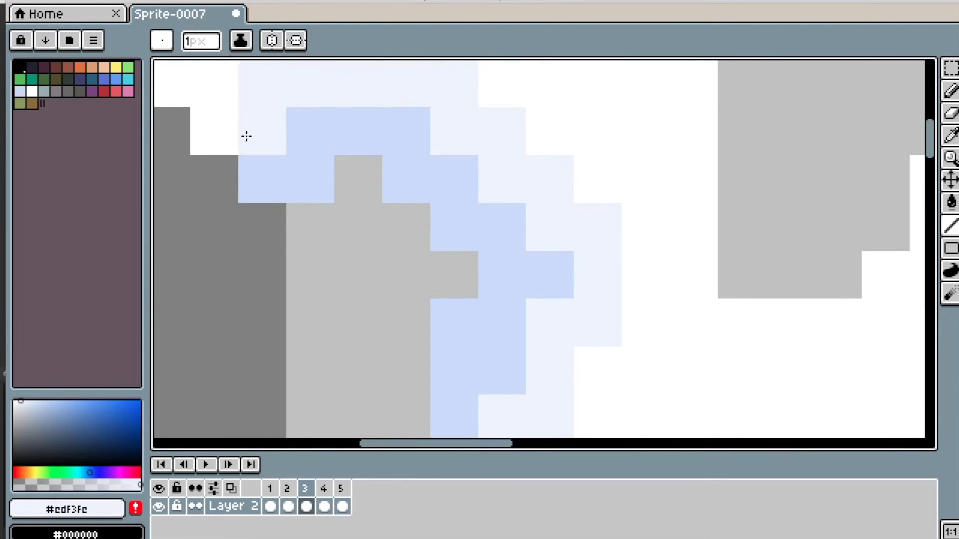
scroll(284, 154, down, 2)
drag(281, 154, 245, 154)
key(ctrl+z)
scroll(427, 282, down, 4)
scroll(409, 316, up, 3)
scroll(507, 304, down, 3)
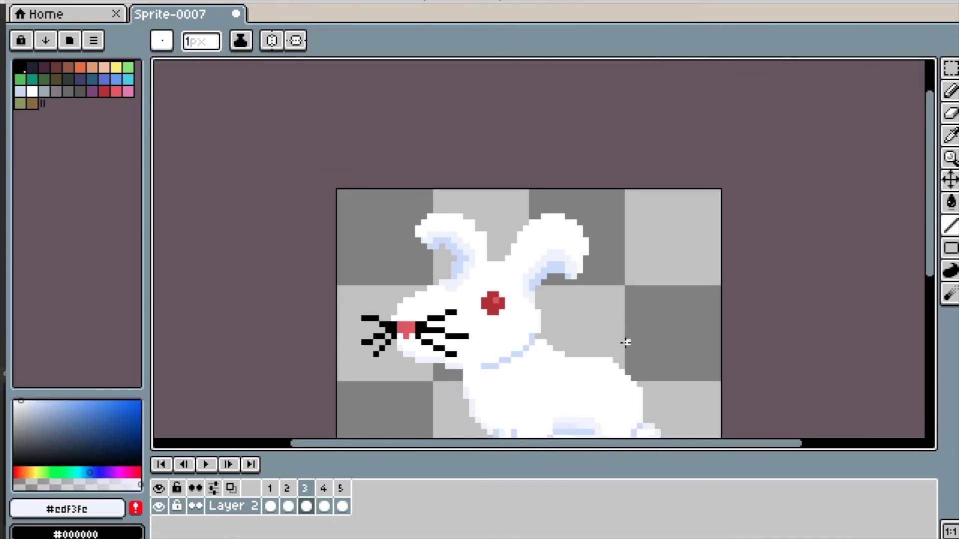
Touch up the edges of the left ear's shading down to its base in frame 3 with sampled colours
scroll(458, 305, up, 4)
alt+click(481, 290)
drag(406, 245, 440, 263)
scroll(464, 295, down, 5)
scroll(465, 288, up, 3)
alt+click(432, 274)
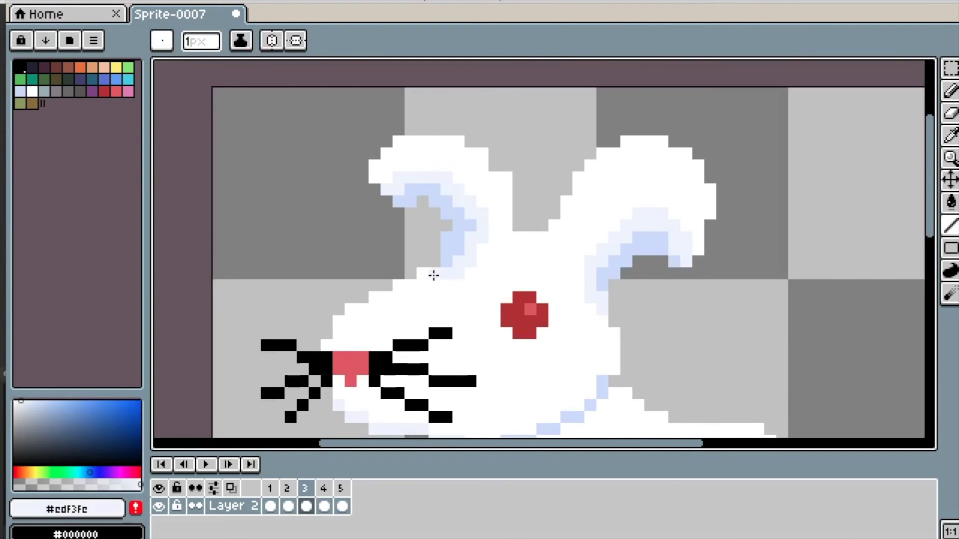
click(447, 287)
scroll(592, 316, down, 6)
scroll(610, 327, up, 4)
Shade the inner curve of the left ear in frame 2 with a wide pale blue band from tip to base
key(Left)
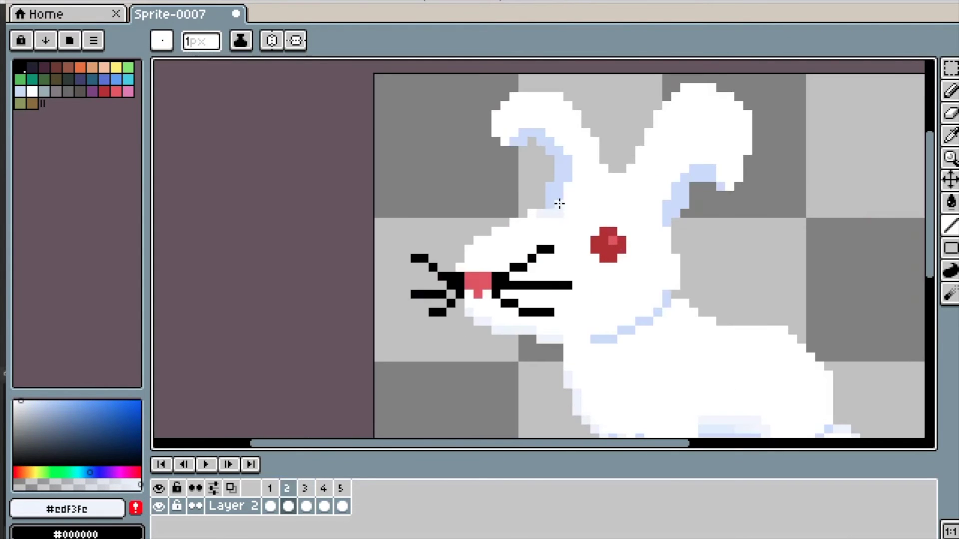
scroll(575, 148, up, 2)
mouse_move(532, 128)
mouse_down()
mouse_move(522, 105)
mouse_move(420, 101)
mouse_up()
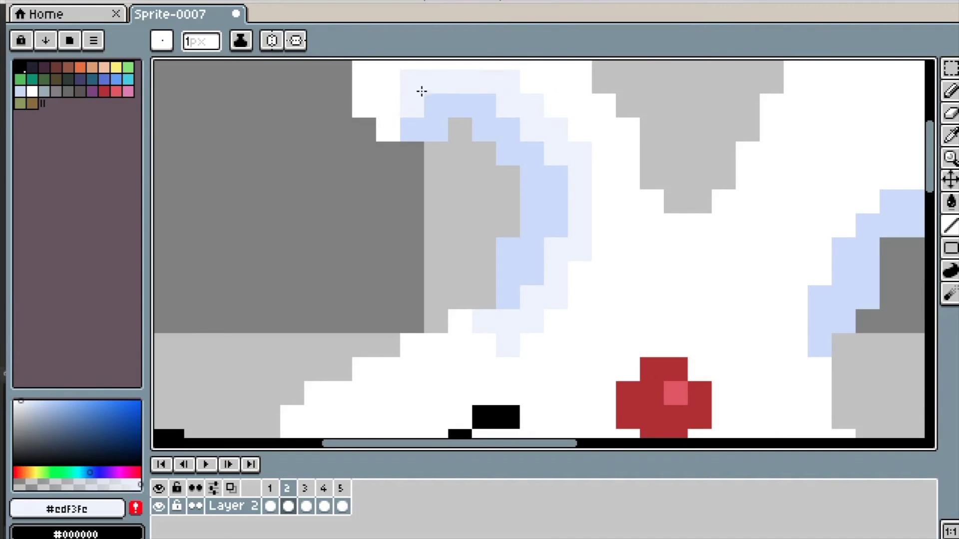
drag(576, 180, 528, 277)
mouse_move(316, 203)
mouse_down()
mouse_move(340, 179)
mouse_move(436, 154)
mouse_up()
mouse_move(484, 179)
mouse_down()
mouse_move(491, 204)
mouse_move(532, 227)
mouse_up()
drag(549, 268, 555, 323)
drag(532, 370, 499, 416)
scroll(543, 320, down, 5)
key(ctrl+z)
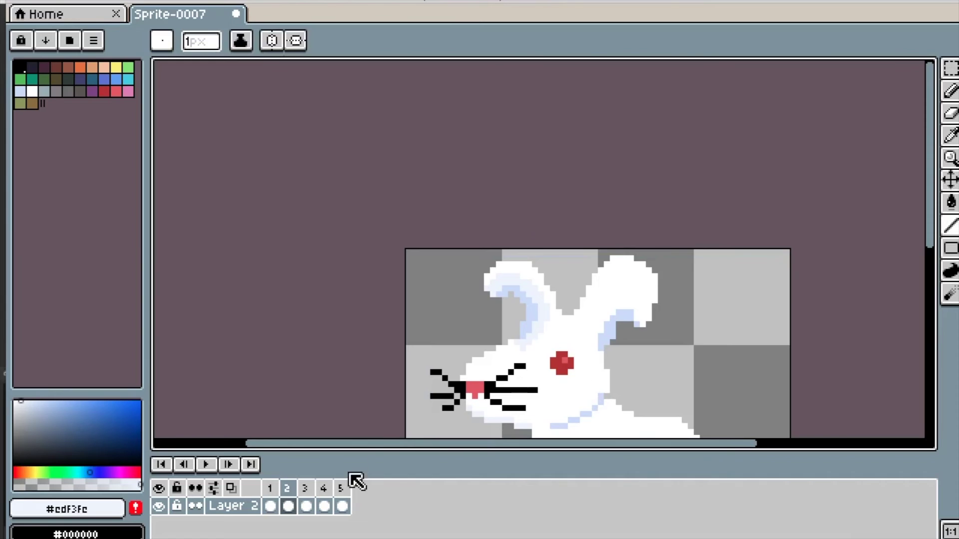
Shade the inner curve of the left ear in frame 1 with a wide pale blue band down to its base
click(271, 489)
scroll(518, 345, up, 5)
drag(531, 328, 510, 338)
mouse_move(564, 313)
mouse_down()
mouse_move(600, 278)
mouse_move(581, 220)
mouse_up()
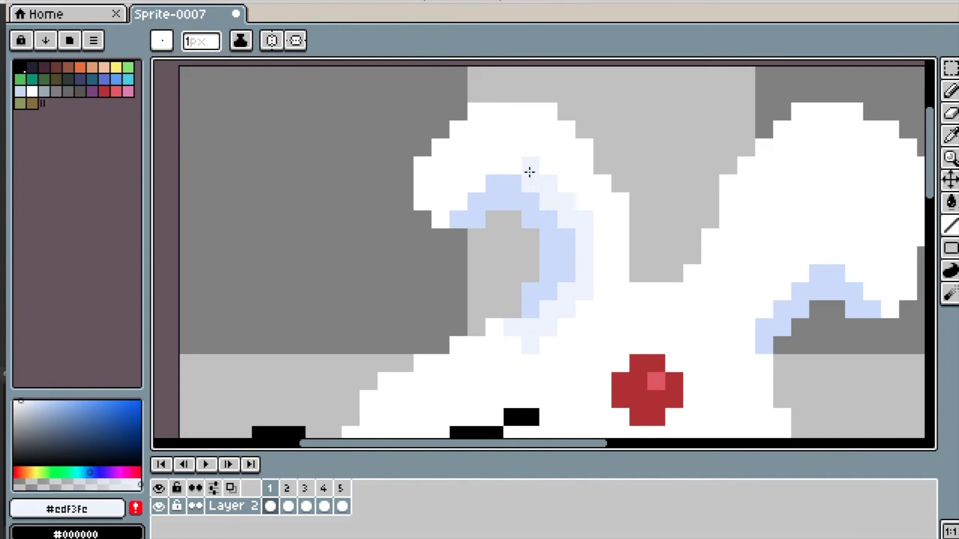
mouse_move(459, 166)
mouse_down()
mouse_move(512, 157)
mouse_move(564, 172)
mouse_up()
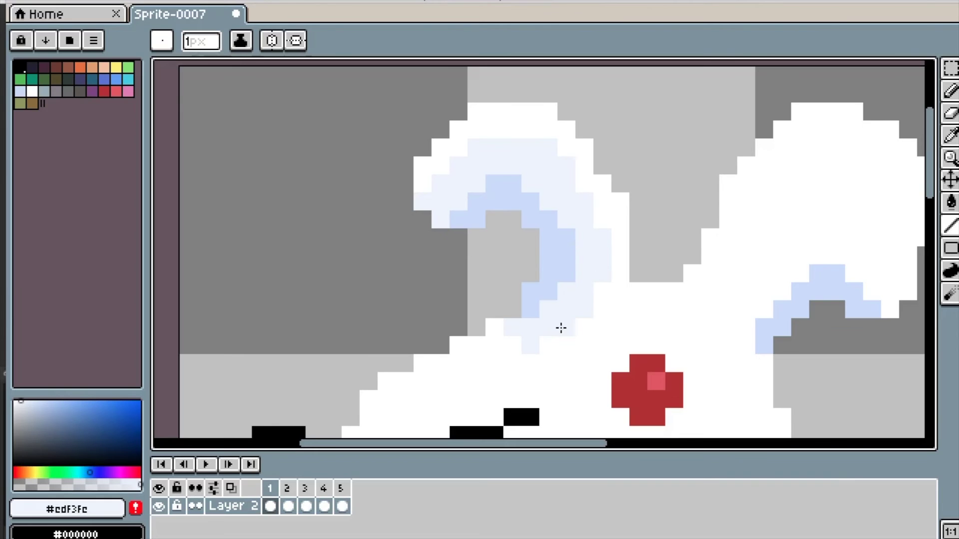
click(549, 345)
Trim the outer edge of the left ear's tip shading in frame 1 with sampled white and play the animation
scroll(567, 374, down, 4)
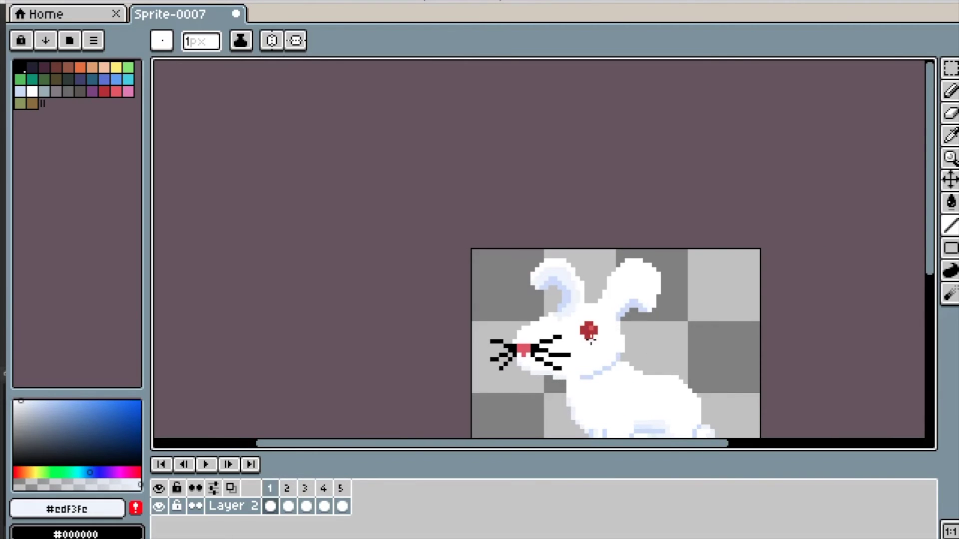
scroll(592, 299, up, 3)
alt+click(315, 252)
mouse_move(274, 304)
mouse_down()
mouse_move(345, 226)
mouse_move(462, 241)
mouse_move(502, 312)
mouse_up()
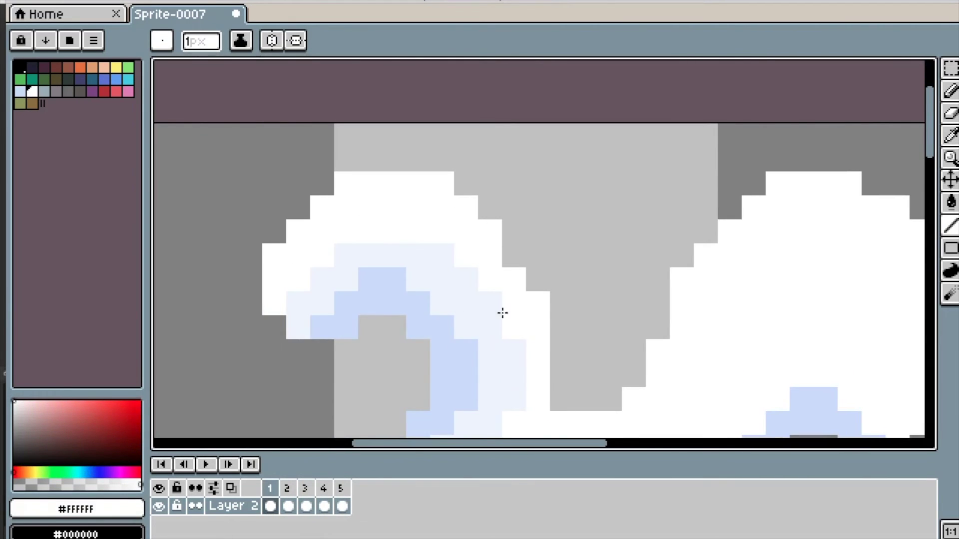
scroll(500, 356, down, 4)
key(Return)
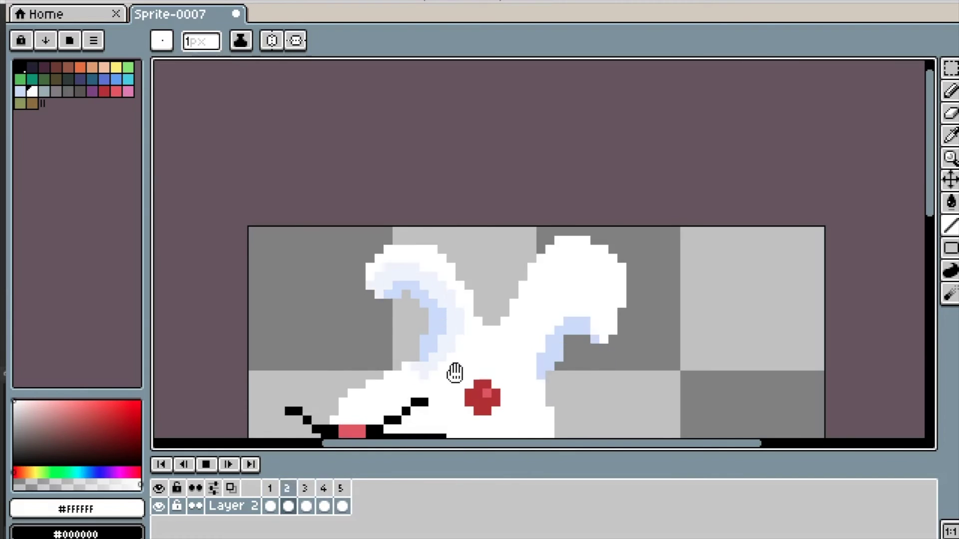
Shade the inner curve of the right ear in frames 2 and 1 with a sampled pale blue band above the darker blue
scroll(406, 299, up, 1)
alt+click(527, 339)
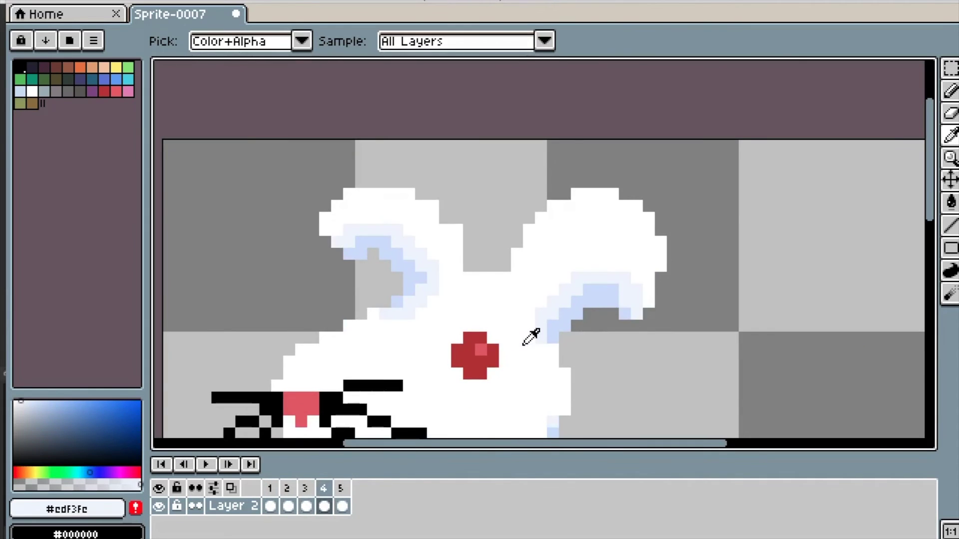
key(Left)
key(Left)
scroll(565, 350, up, 1)
key(l)
drag(542, 364, 552, 256)
drag(582, 217, 668, 239)
scroll(676, 262, down, 2)
key(Right)
scroll(666, 260, up, 1)
key(Left)
key(Left)
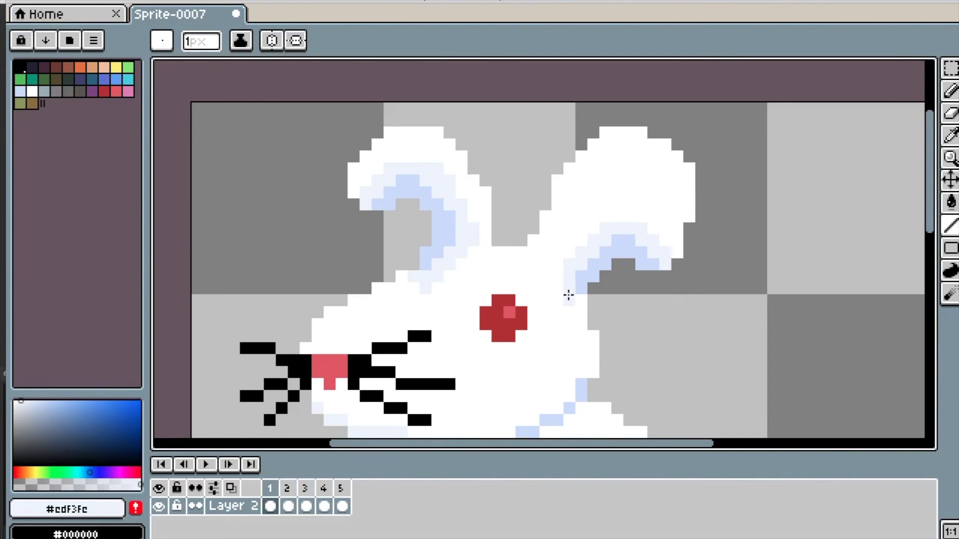
Add pale blue shading along the inner curves of the ears in frame 5 and play the animation to review it
scroll(641, 322, down, 4)
key(Right)
key(Right)
click(343, 488)
scroll(516, 322, up, 6)
mouse_move(482, 331)
mouse_down()
mouse_move(496, 334)
mouse_move(557, 293)
mouse_up()
mouse_move(573, 254)
mouse_down()
mouse_move(555, 186)
mouse_move(473, 114)
mouse_move(387, 187)
mouse_up()
drag(723, 361, 549, 405)
mouse_move(655, 331)
mouse_down()
mouse_move(743, 275)
mouse_move(832, 343)
mouse_up()
scroll(846, 352, down, 5)
key(Return)
drag(844, 385, 749, 330)
scroll(749, 329, down, 2)
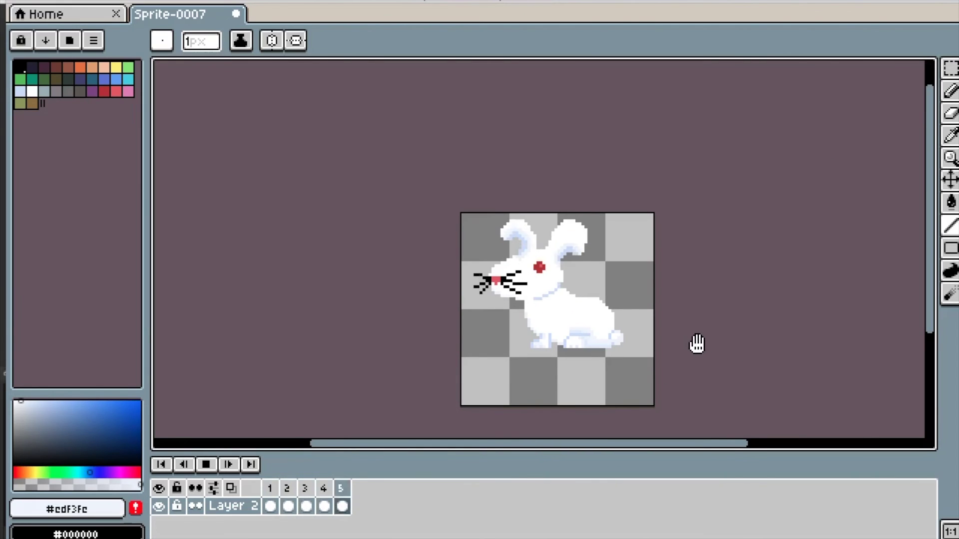
Save the sprite in the Downloads folder under the file name De Bun-Bun
click(110, 1)
click(125, 60)
text(De Bun-Bun)
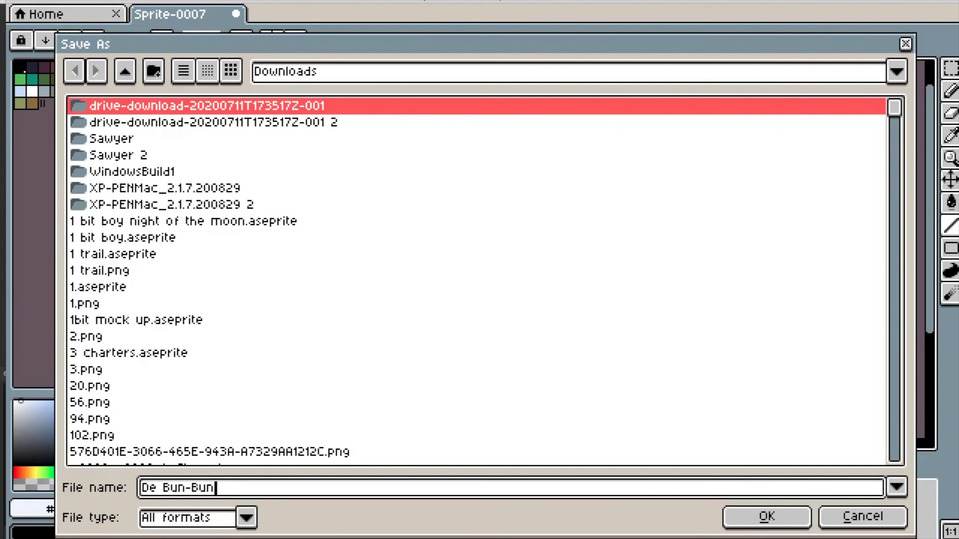
key(Return)
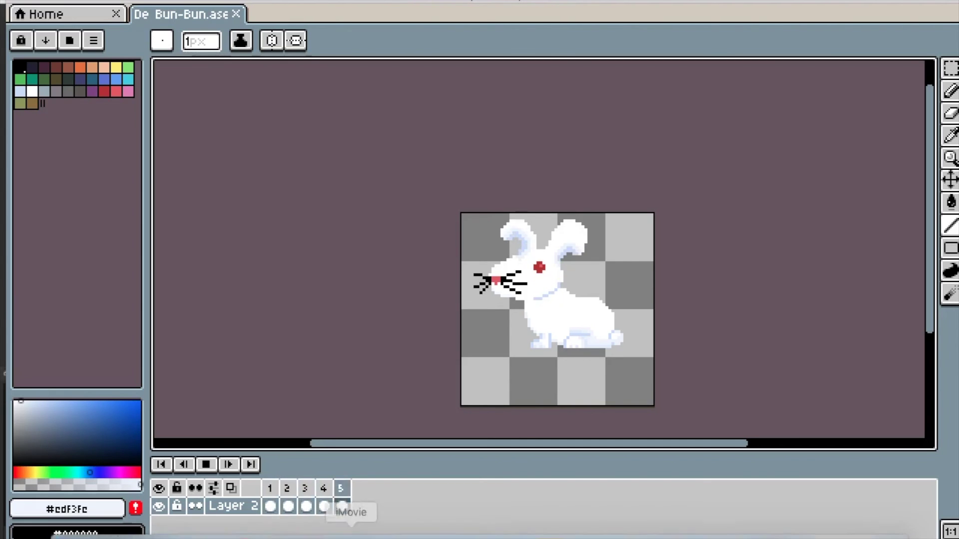
click(312, 533)
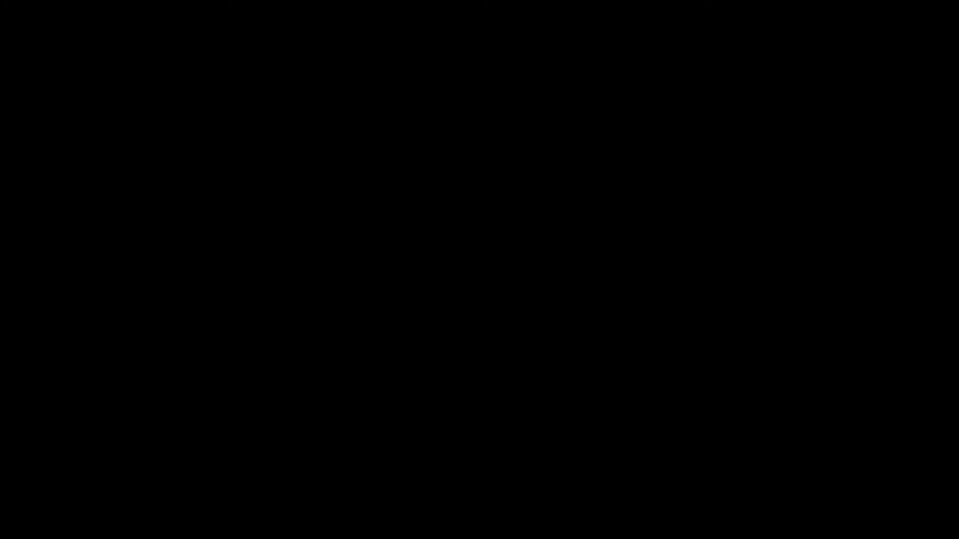